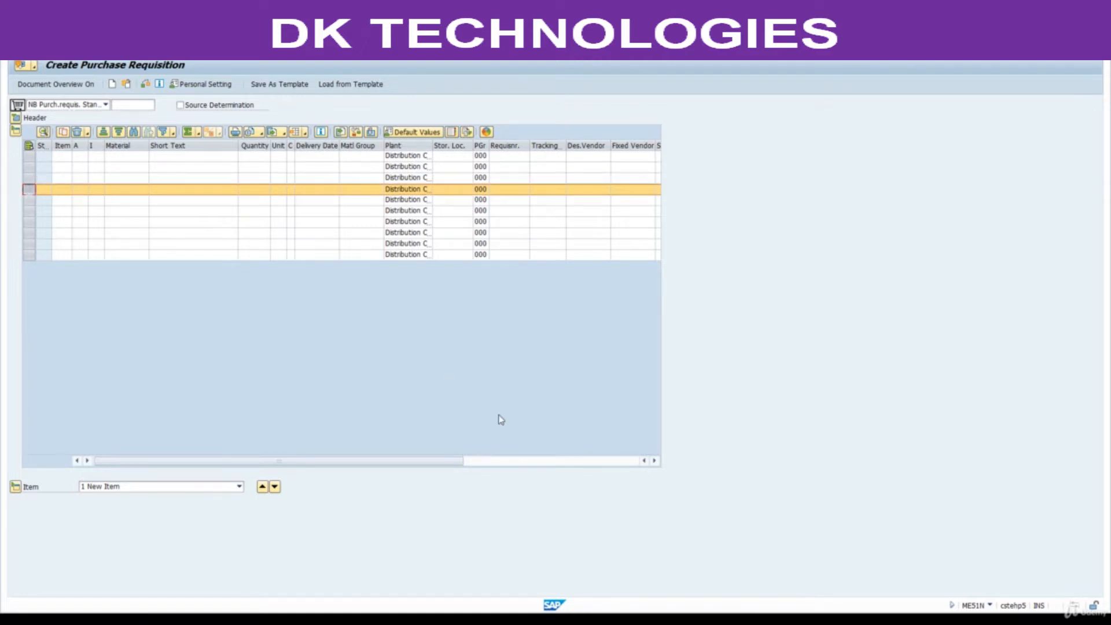
Copy material numbers 2000000, 2000001 and 2000002 from the Excel INFO sheet into the Material column of the SAP purchase requisition.
click(622, 619)
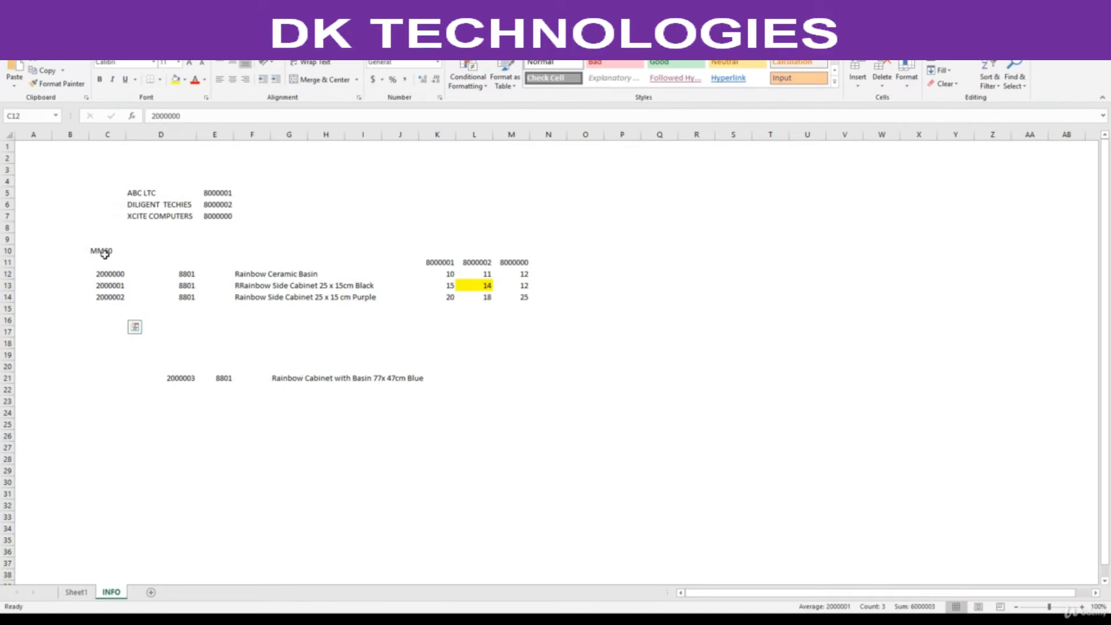
click(102, 252)
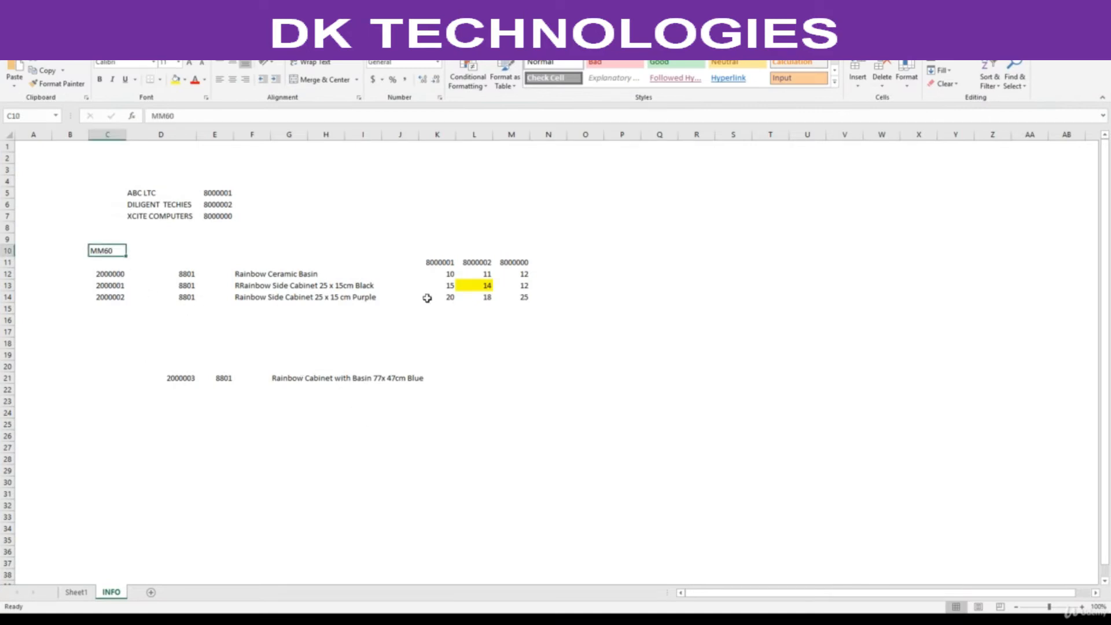
mouse_move(117, 277)
mouse_down()
mouse_move(116, 296)
mouse_move(343, 287)
mouse_move(308, 298)
mouse_move(120, 278)
mouse_move(119, 291)
mouse_up()
key(ctrl+c)
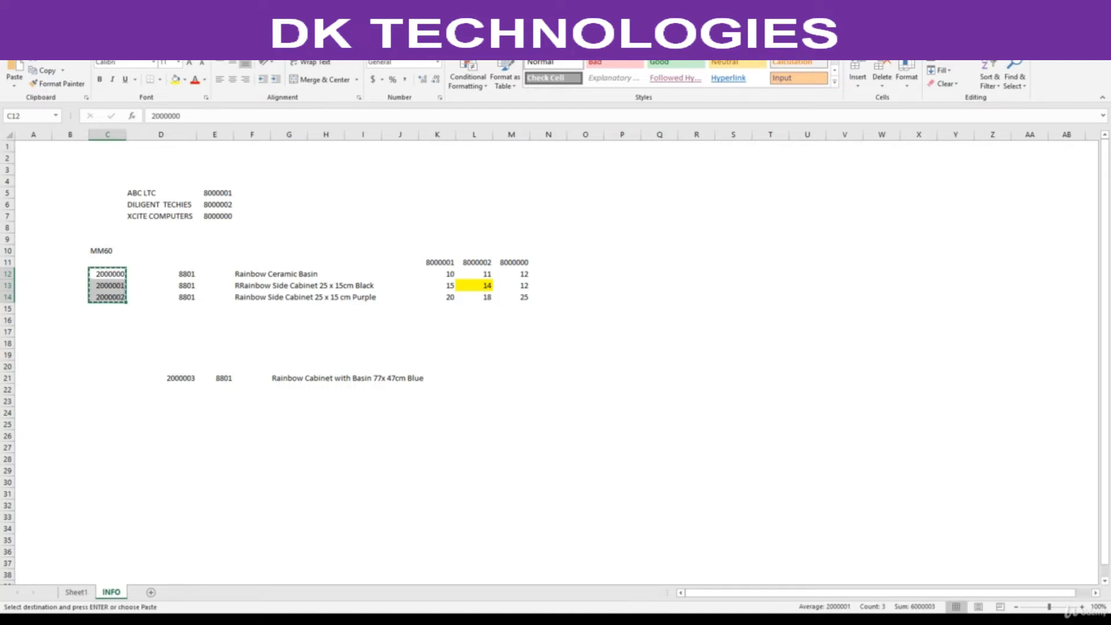
mouse_move(585, 619)
click(599, 576)
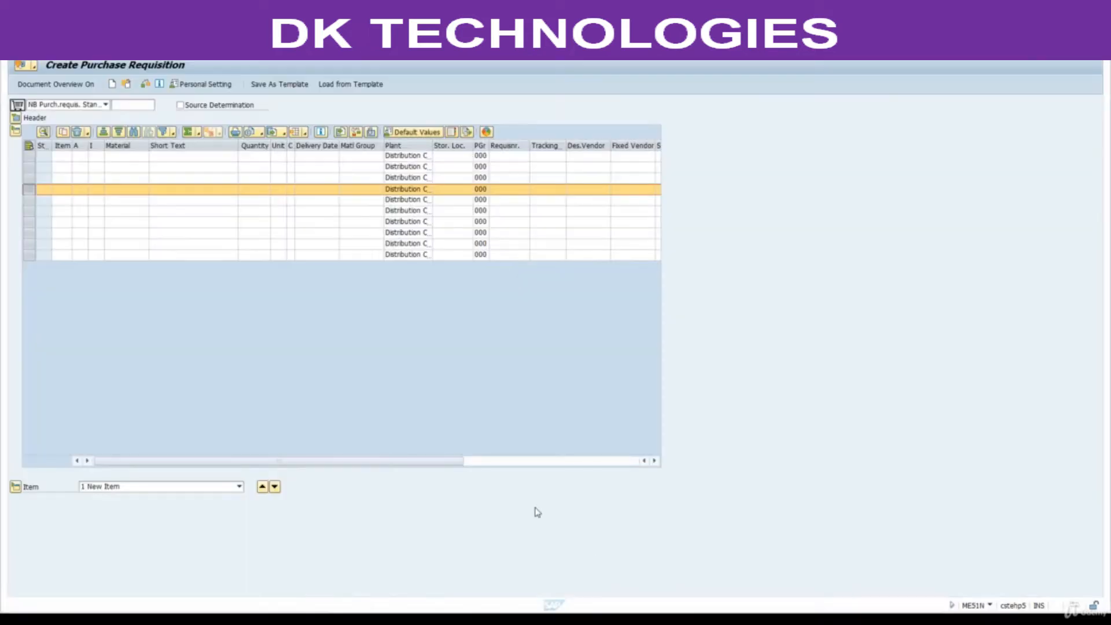
click(123, 157)
key(ctrl+v)
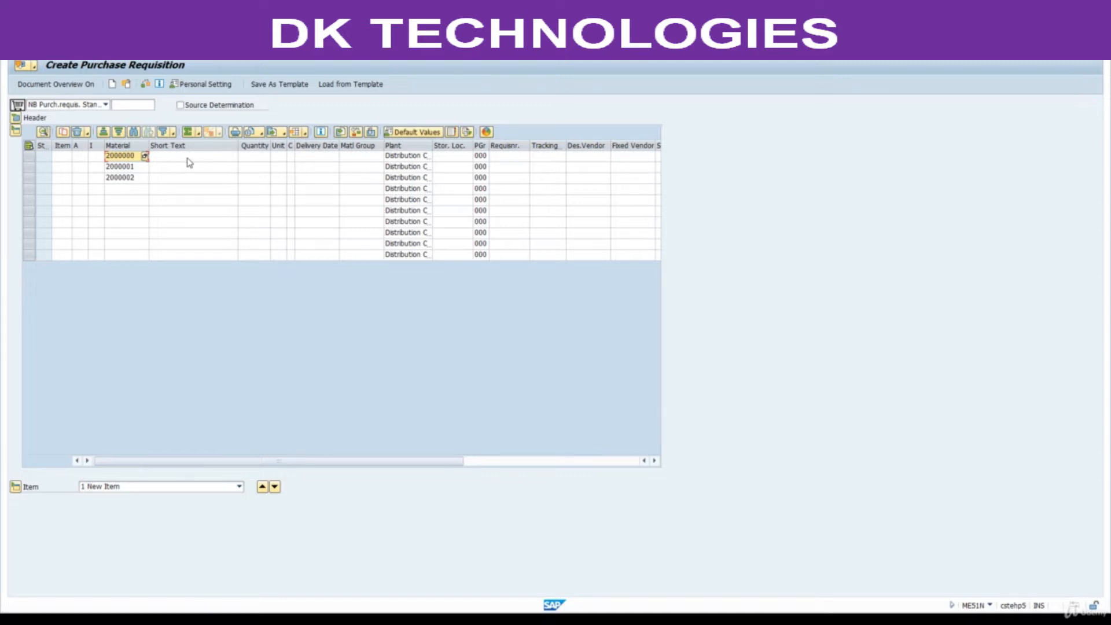
Set the quantity to 10 for each of the three requisition materials.
click(256, 157)
key(Down)
key(Down)
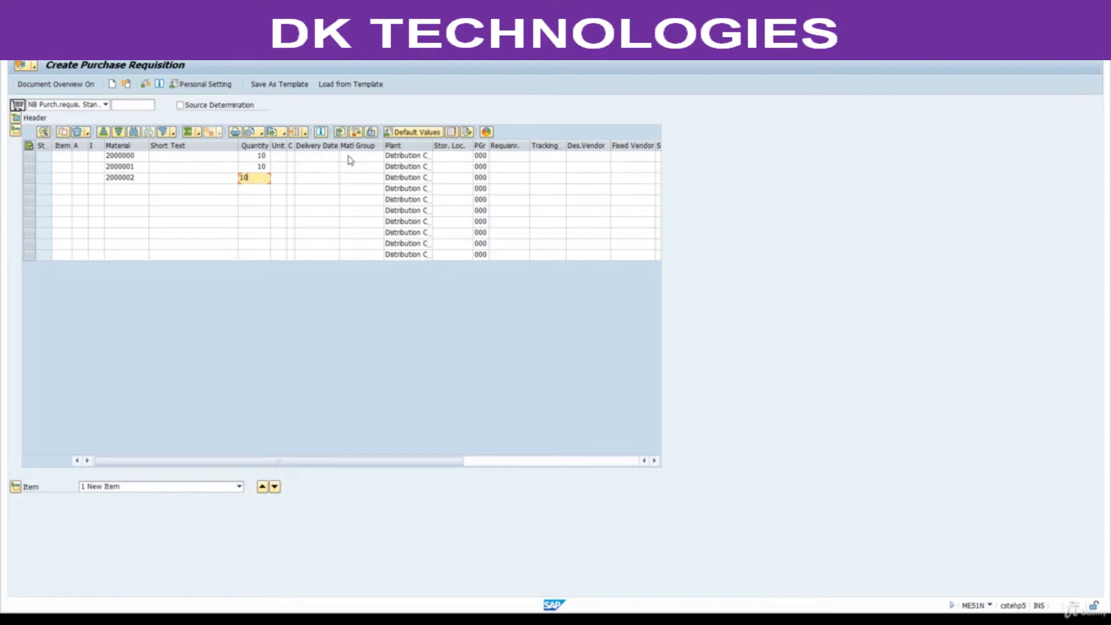
Enter storage location 0001 for all three requisition items and confirm the entries.
click(451, 156)
text(0001)
key(Down)
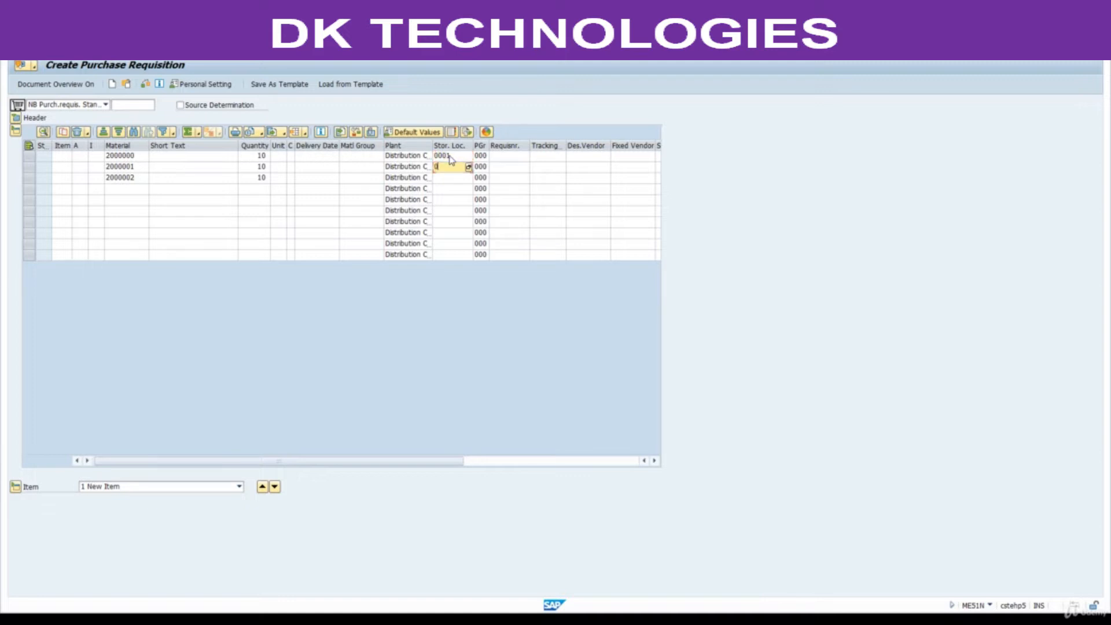
key(Down)
text(00)
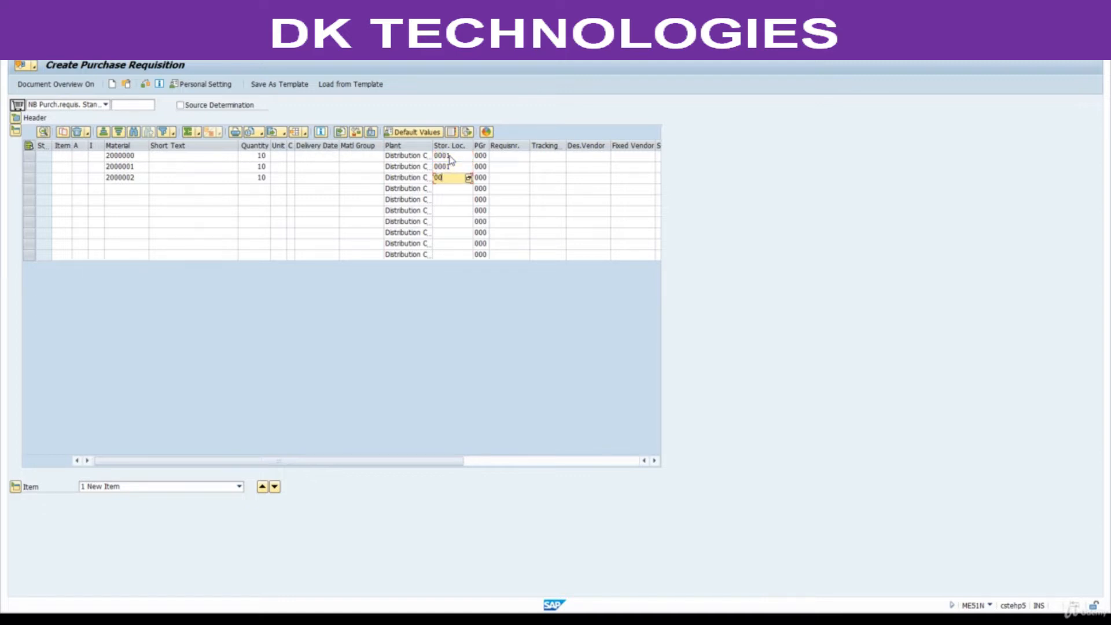
key(Return)
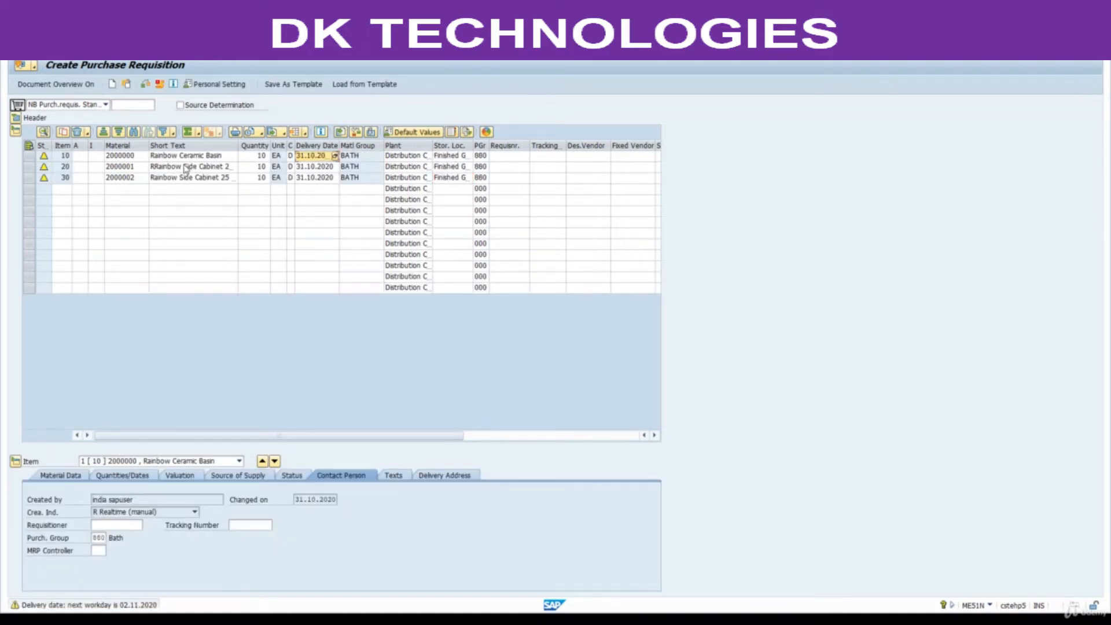
Accept the delivery dates of the items, then check and save the purchase requisition.
key(Return)
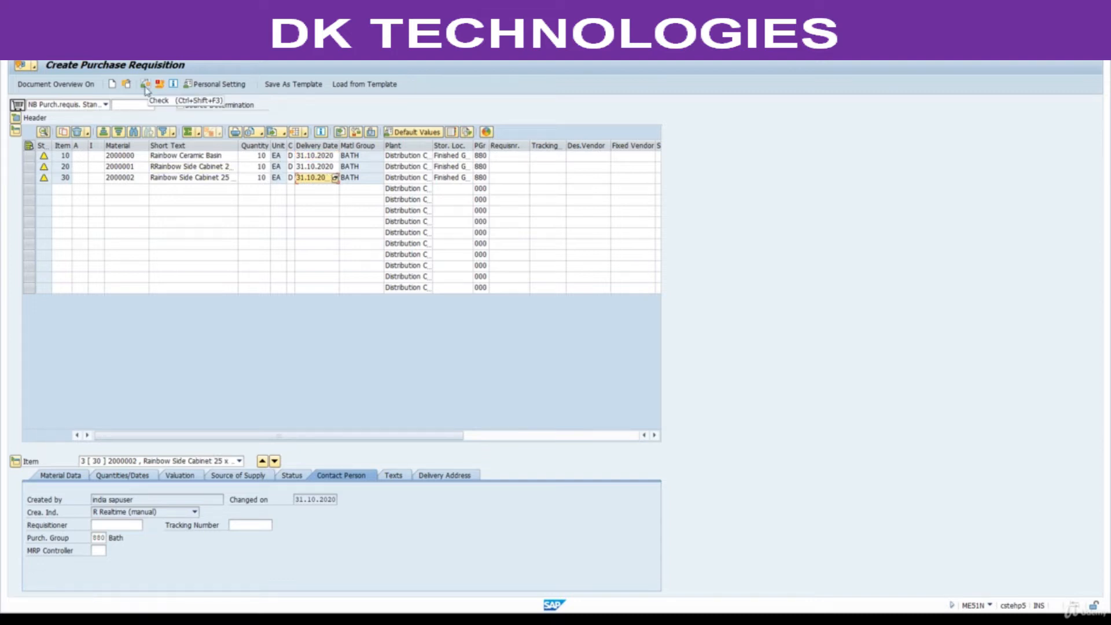
click(145, 85)
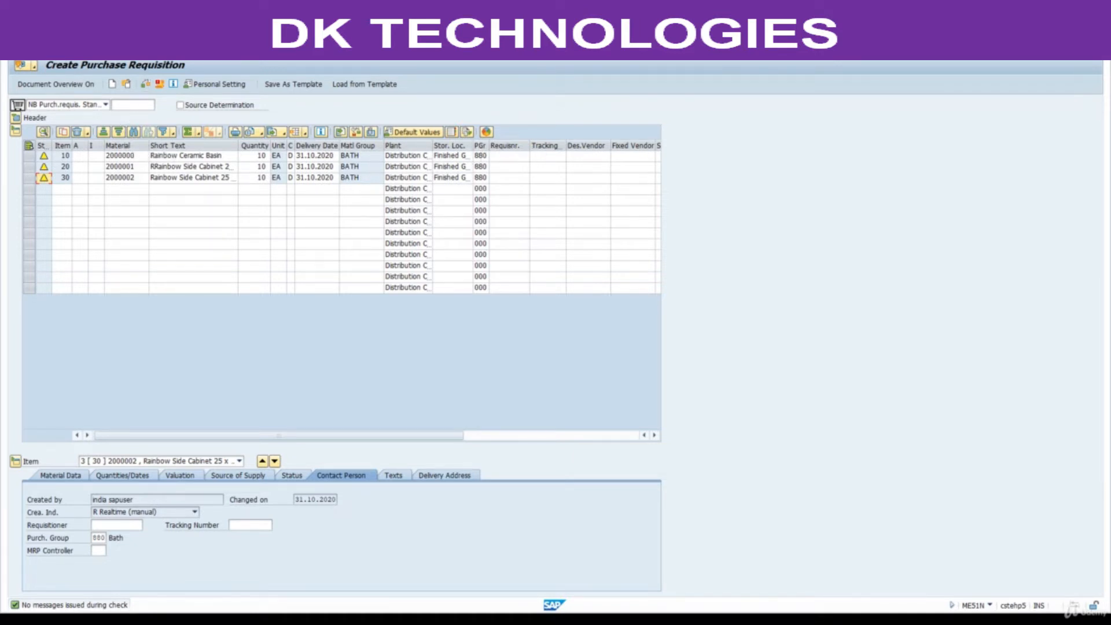
key(ctrl+s)
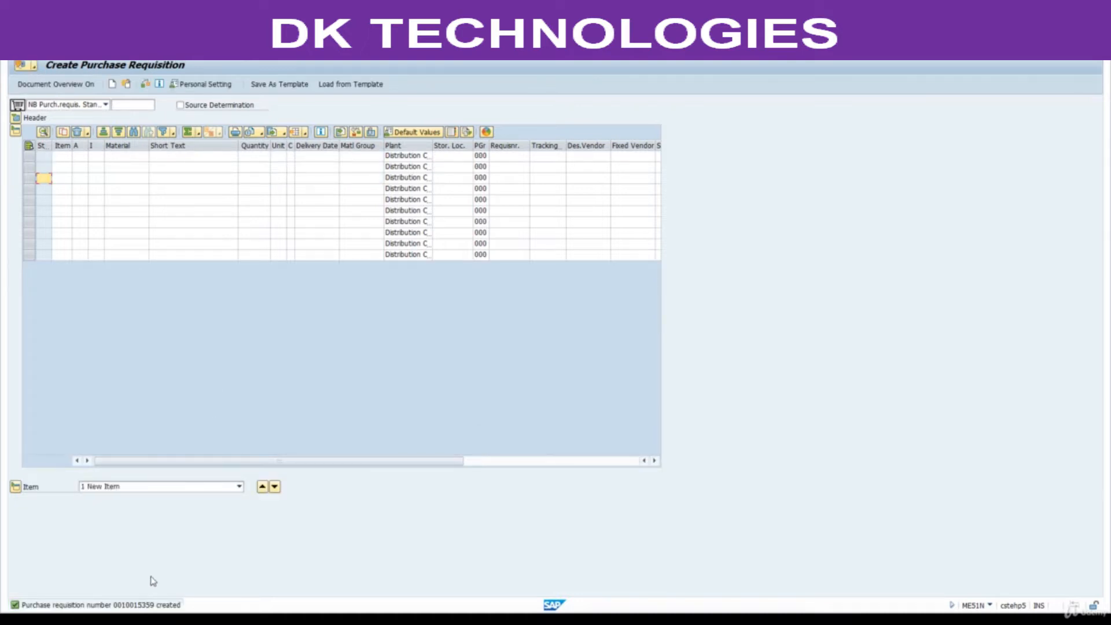
Copy the new purchase requisition number from the message details into cell R10 of the Excel INFO sheet.
double_click(137, 607)
double_click(501, 124)
key(ctrl+c)
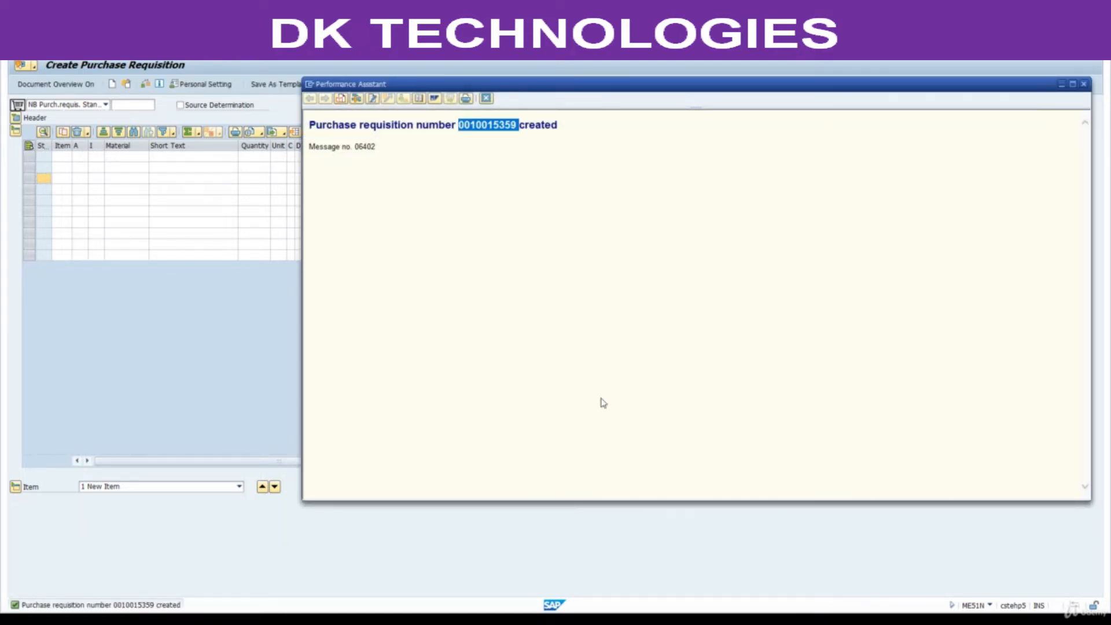
click(622, 620)
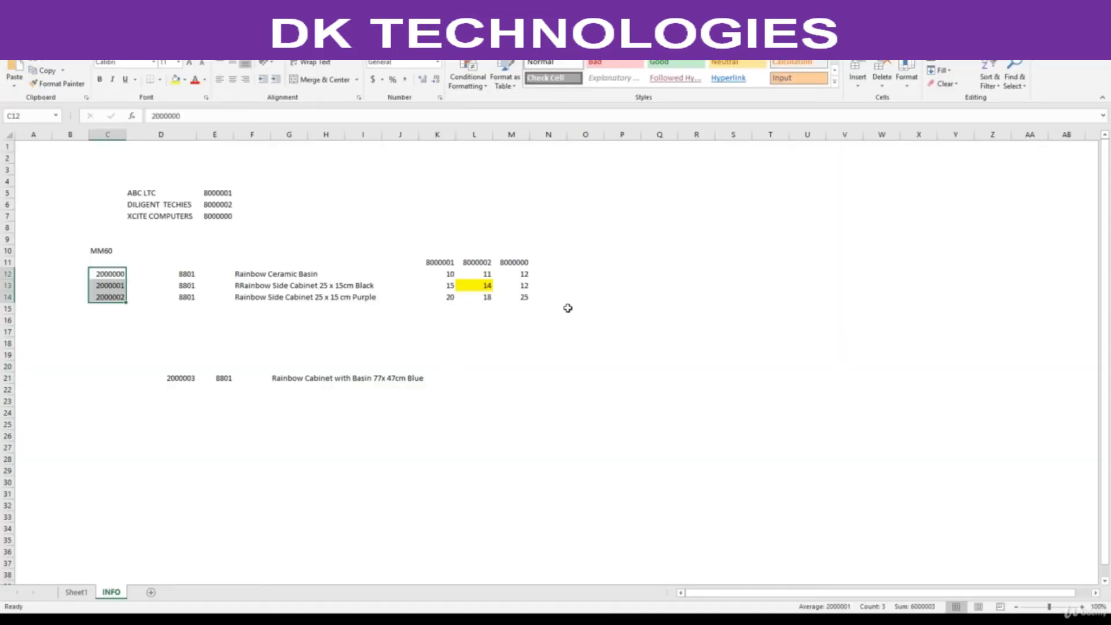
click(683, 249)
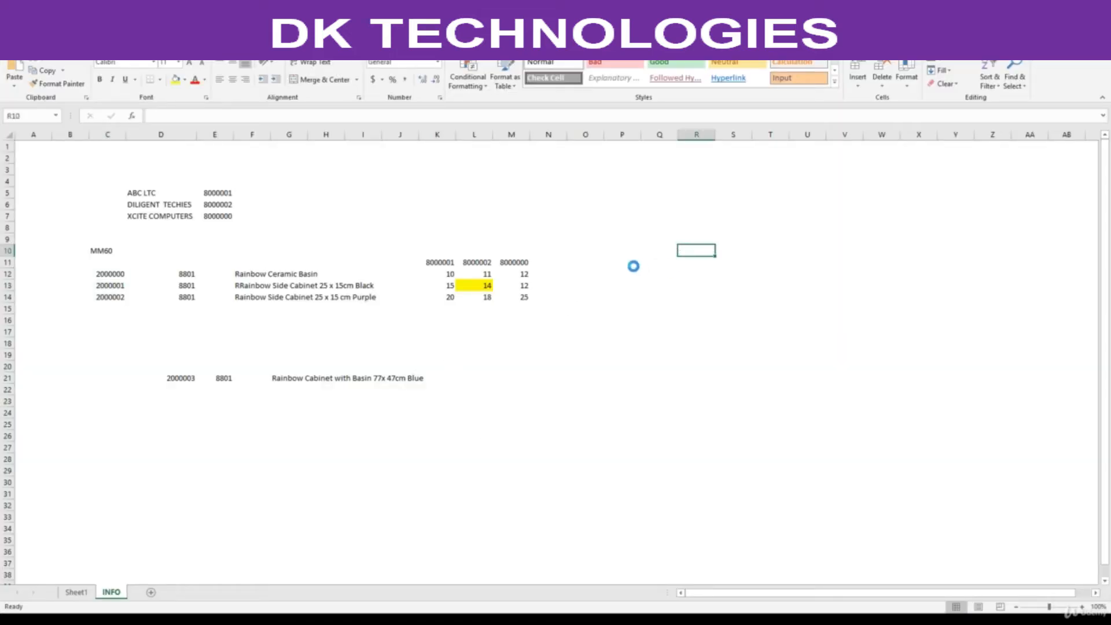
key(ctrl+v)
Label the requisition number with "PR" in cell P10 and widen column R to fit the full number.
click(632, 251)
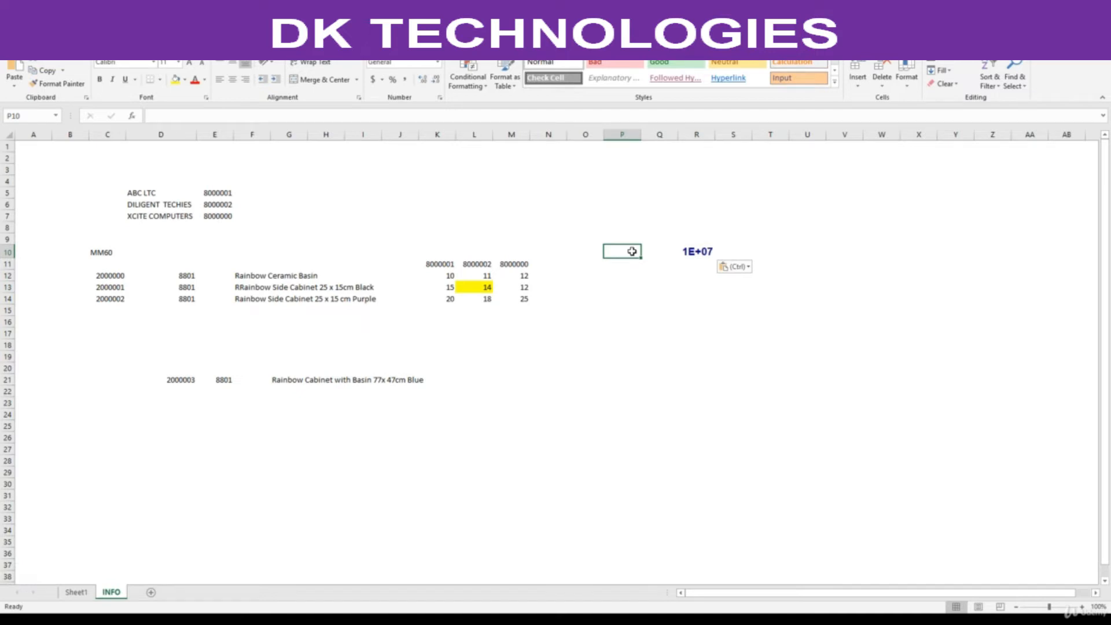
text(PR)
key(Return)
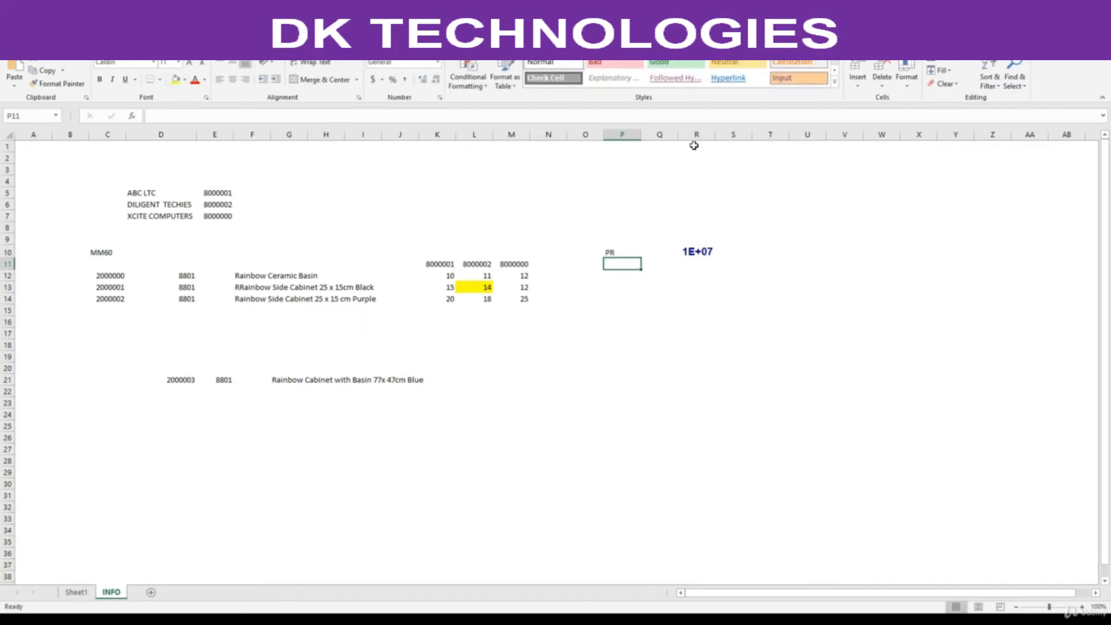
drag(714, 134, 729, 133)
click(703, 251)
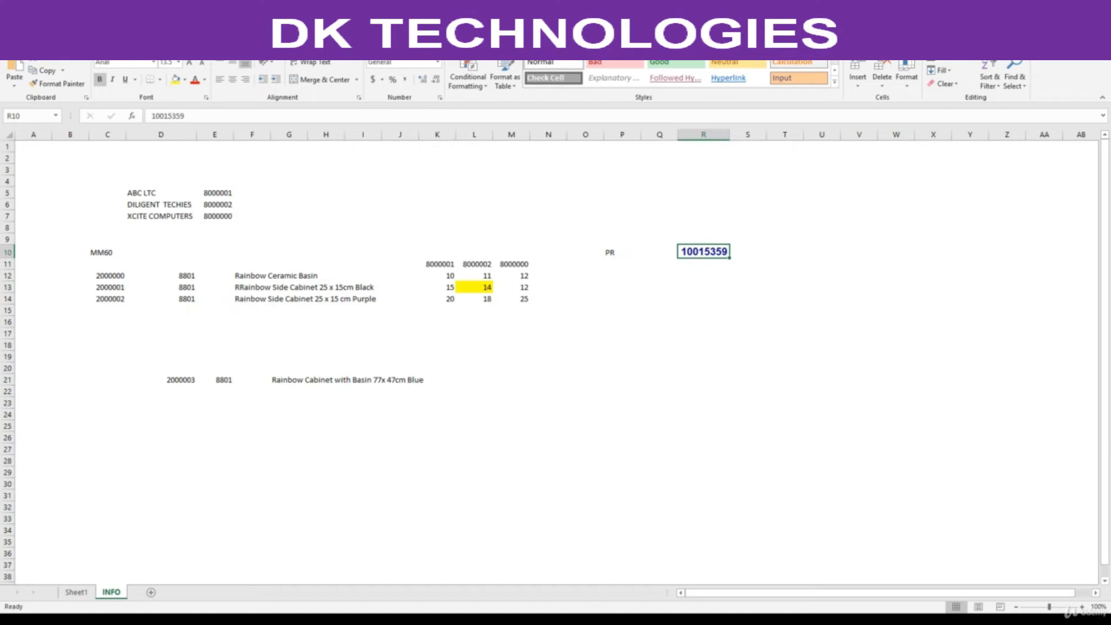
Look up the Create Purchase Order transaction code in the PDF's process steps and select it.
click(637, 619)
scroll(419, 417, down, 2)
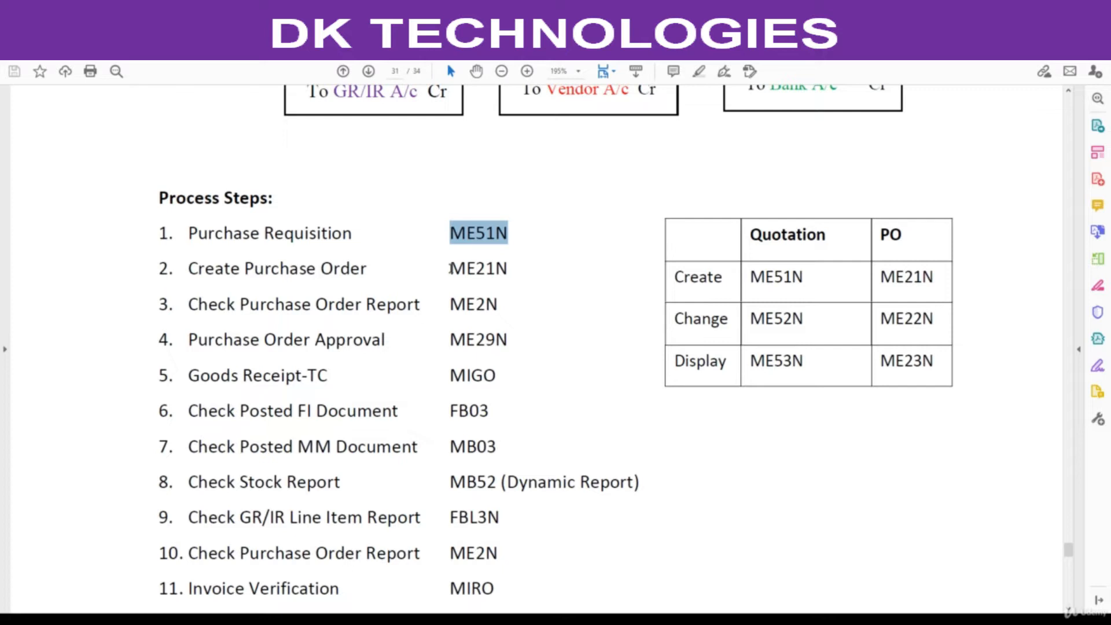
drag(450, 268, 515, 269)
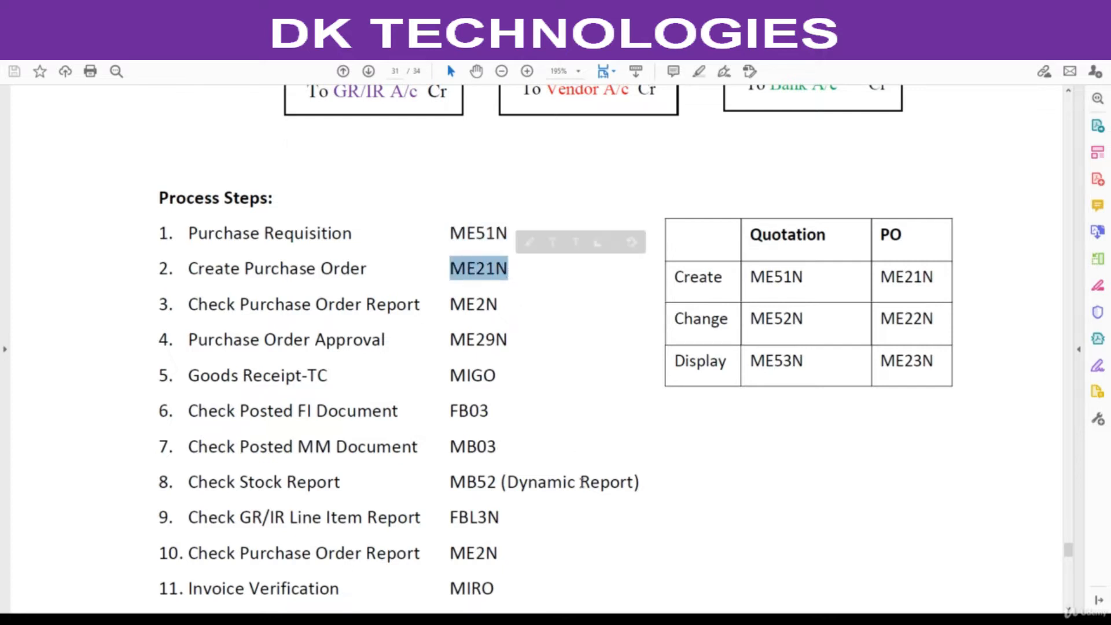
Switch back to SAP, close the requisition message details and start transaction ME21N.
mouse_move(582, 619)
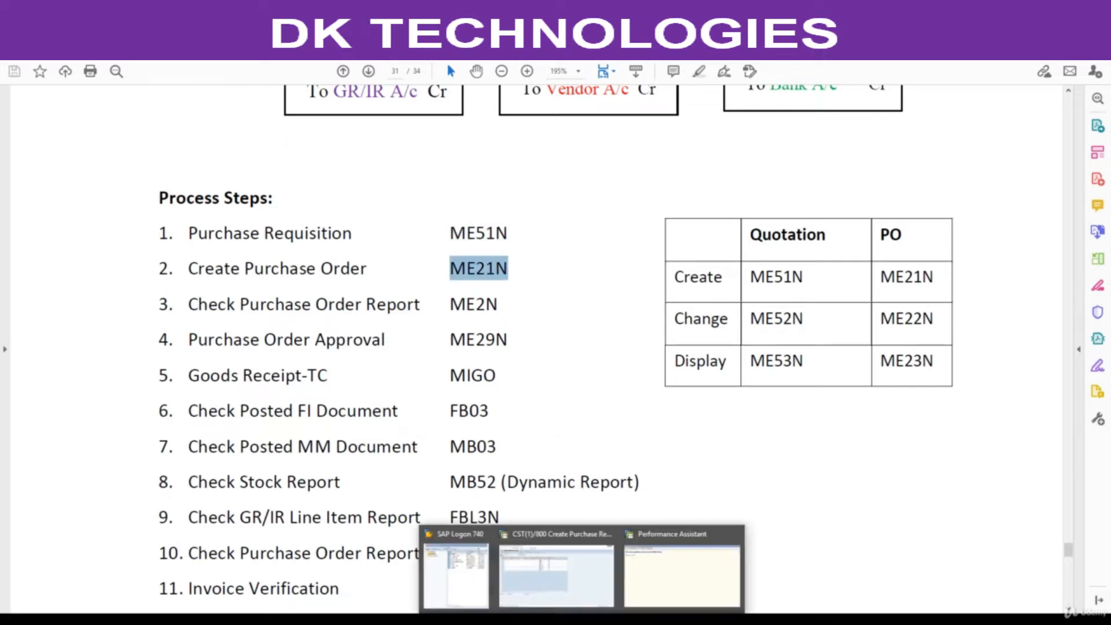
click(682, 578)
double_click(490, 127)
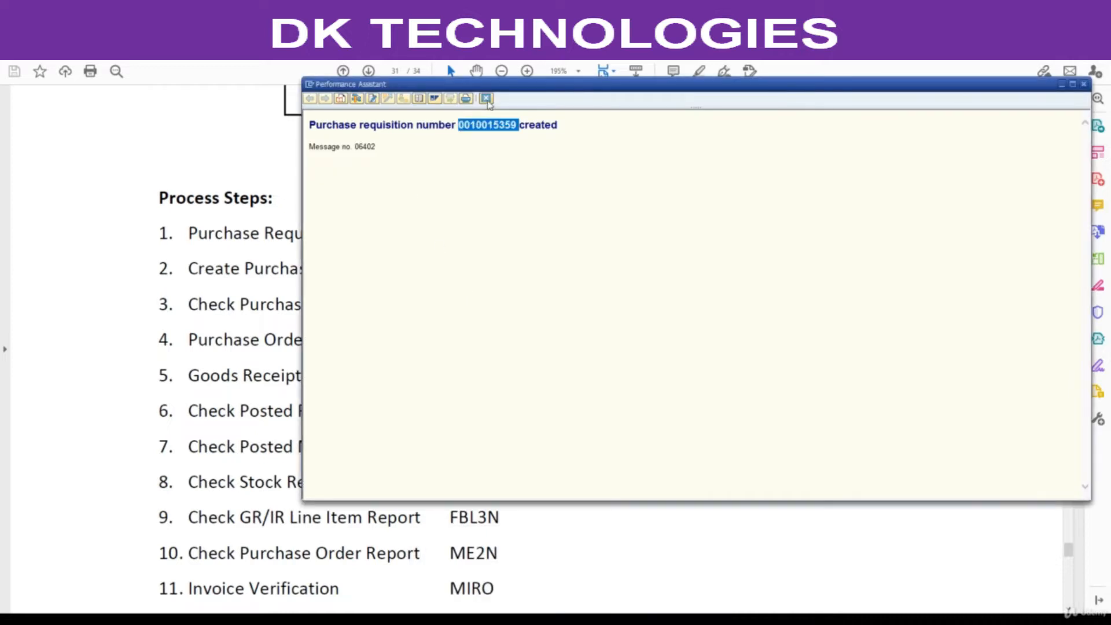
mouse_move(581, 619)
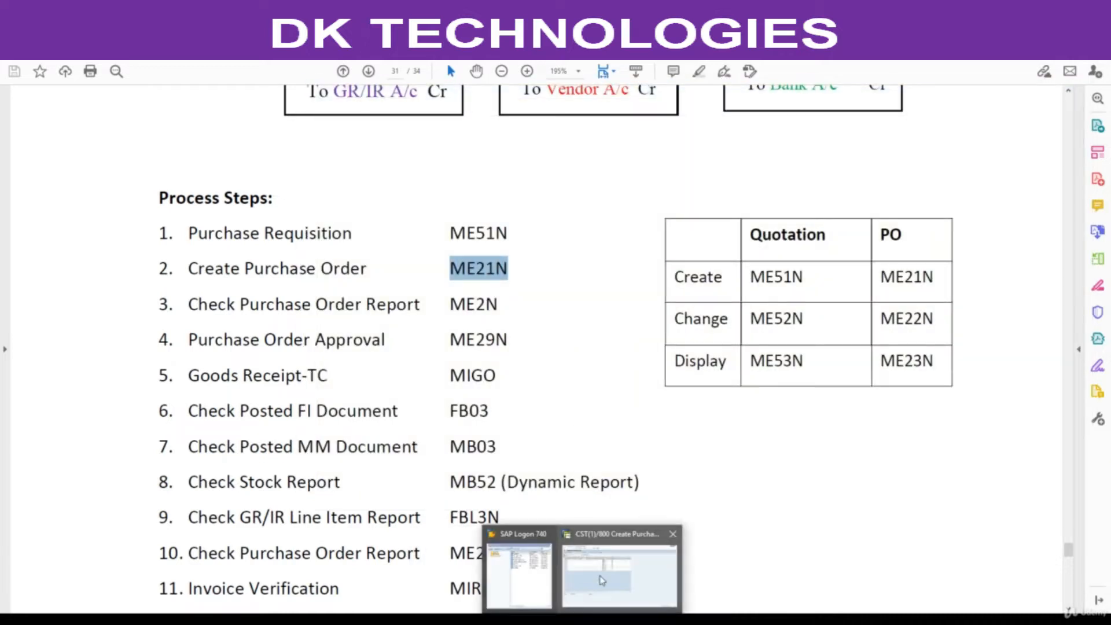
click(585, 550)
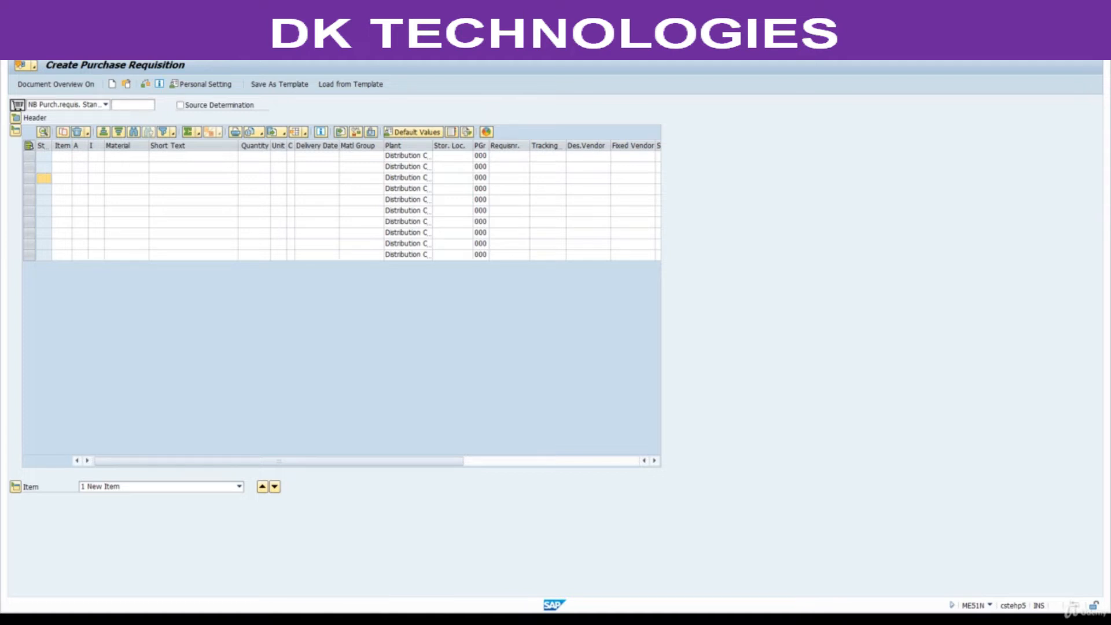
key(Return)
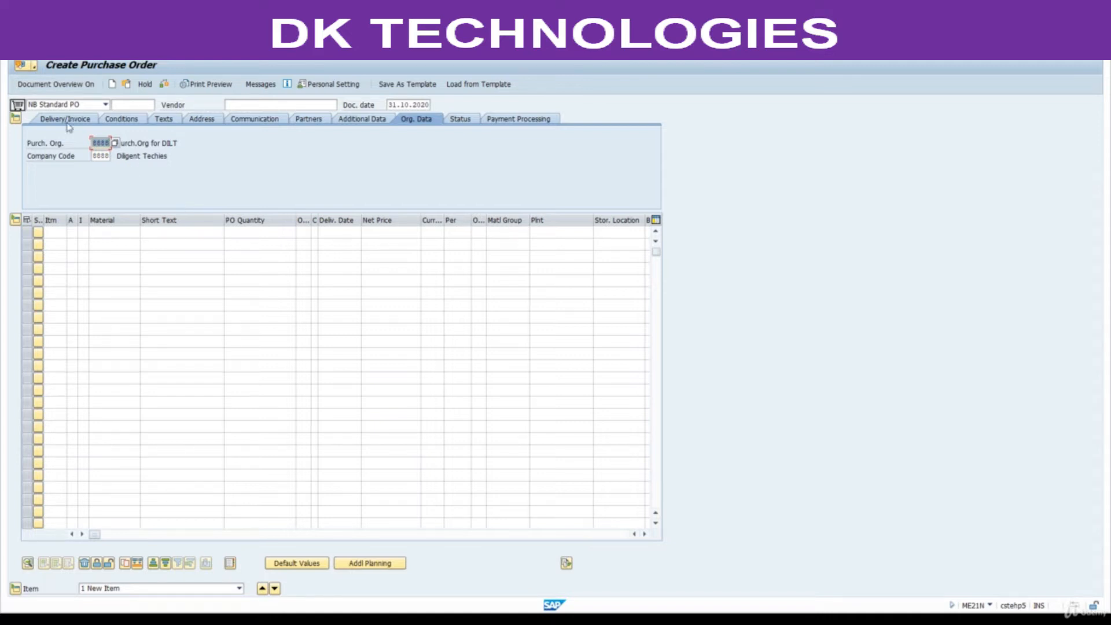
Show the document overview in the purchase order and list My purchase requisitions.
click(48, 84)
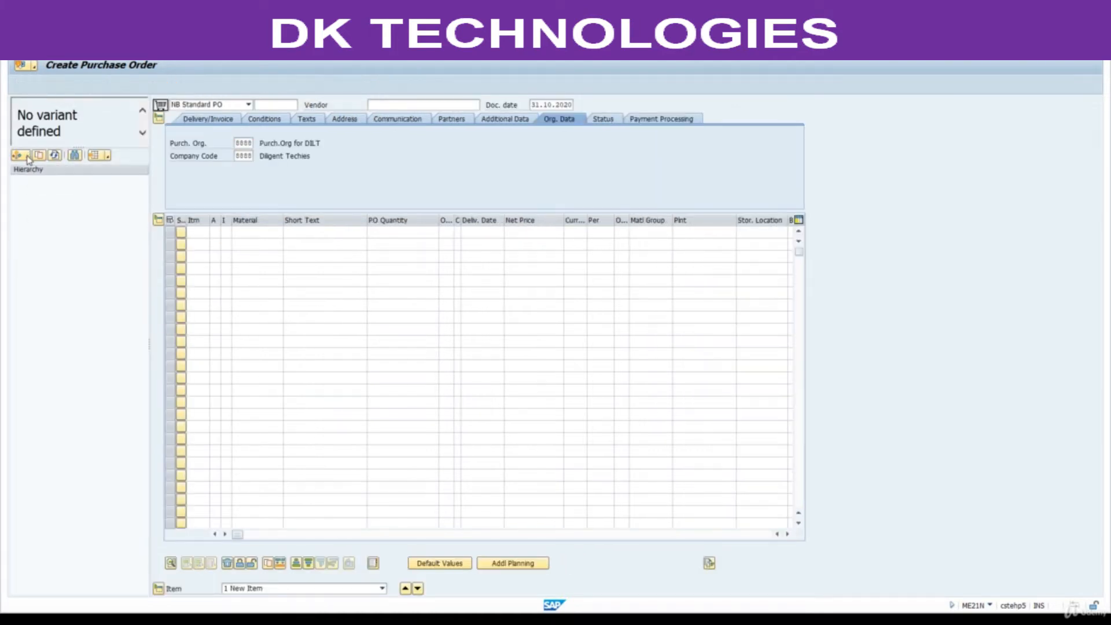
click(28, 156)
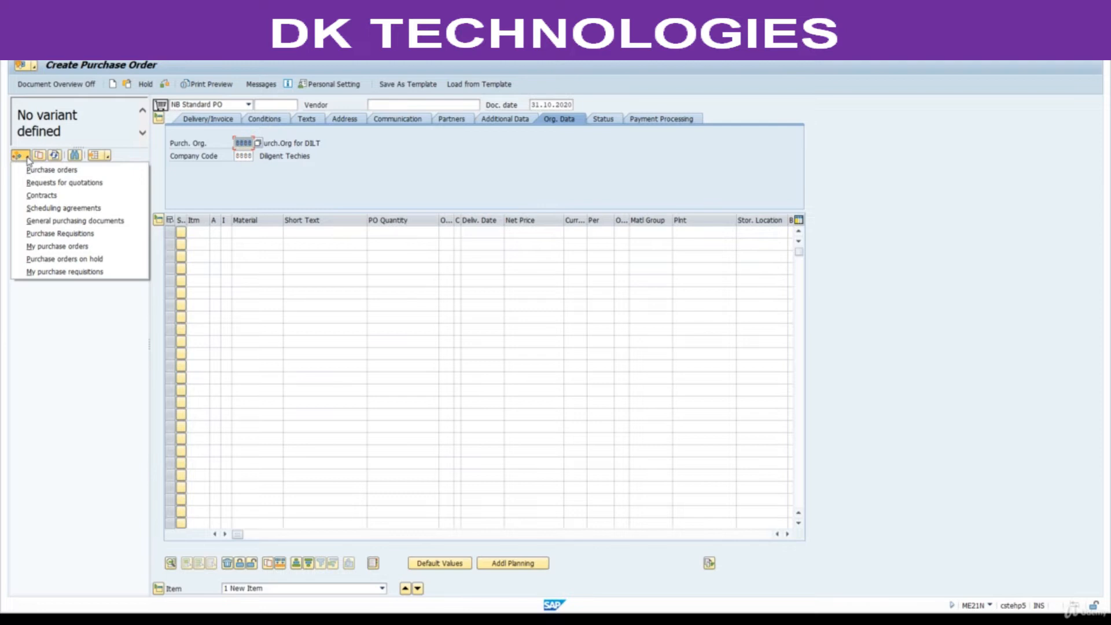
click(60, 273)
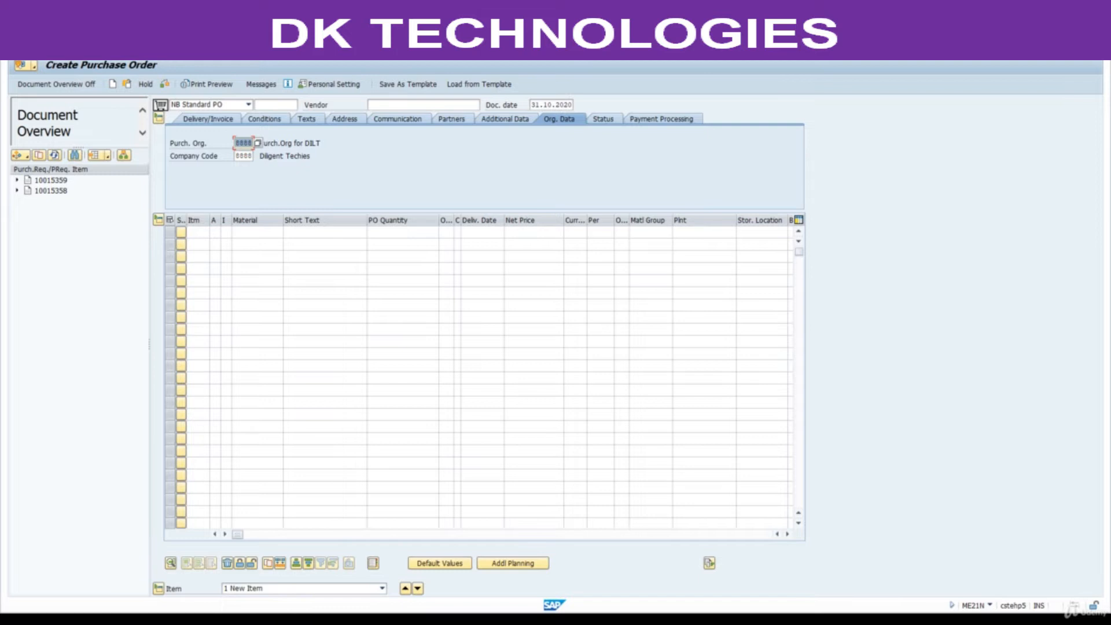
Check the requisition number noted in Excel and adopt that requisition from the document overview into the purchase order.
key(alt+Tab)
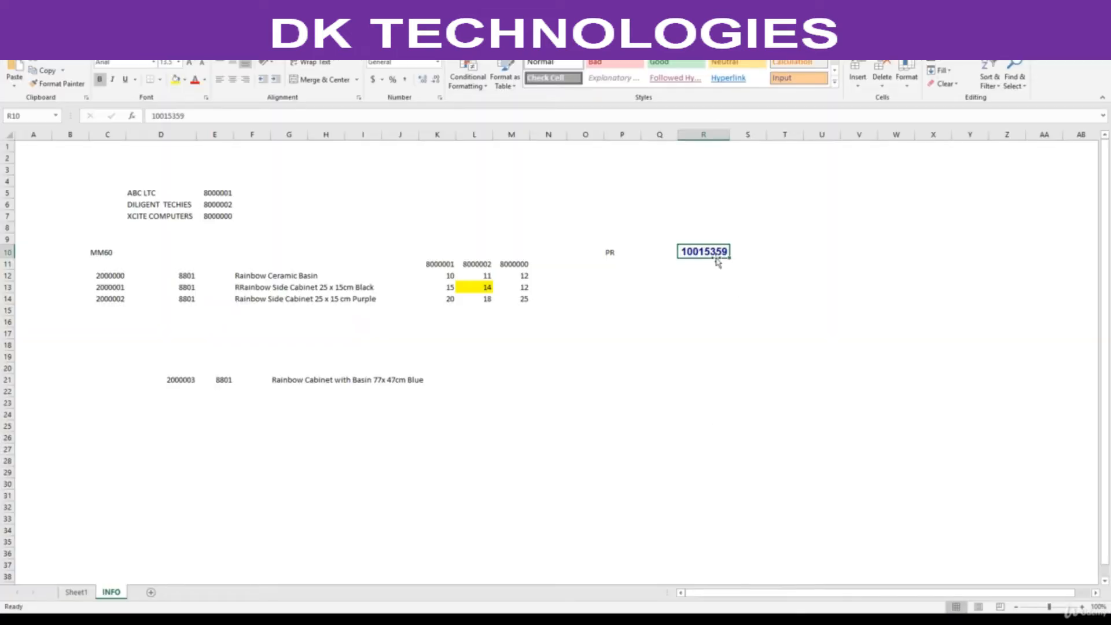
key(alt+Tab)
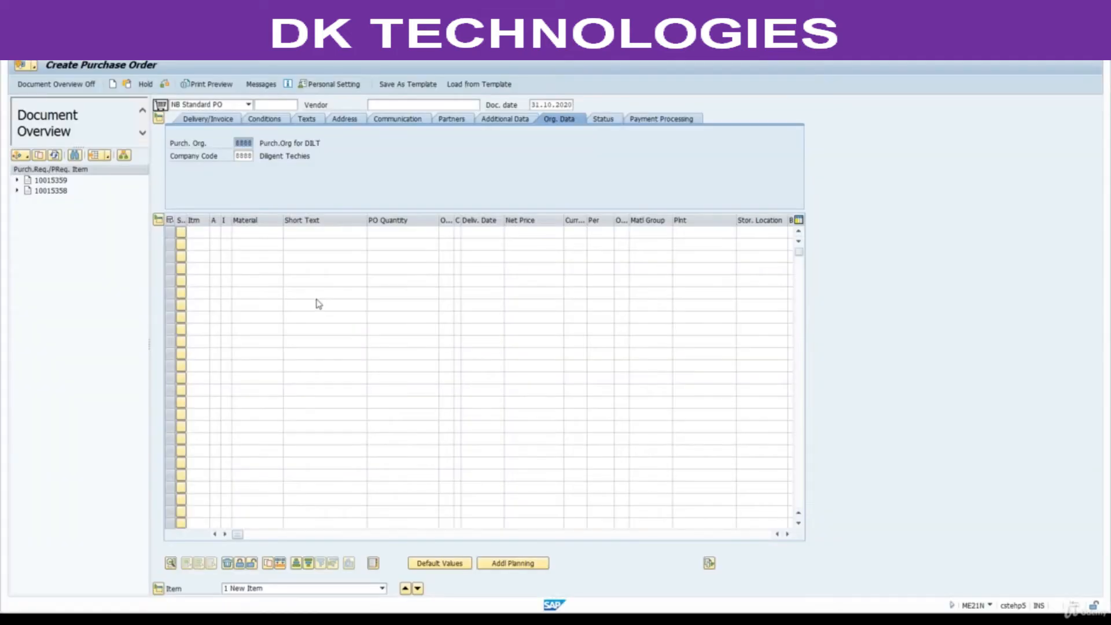
click(46, 181)
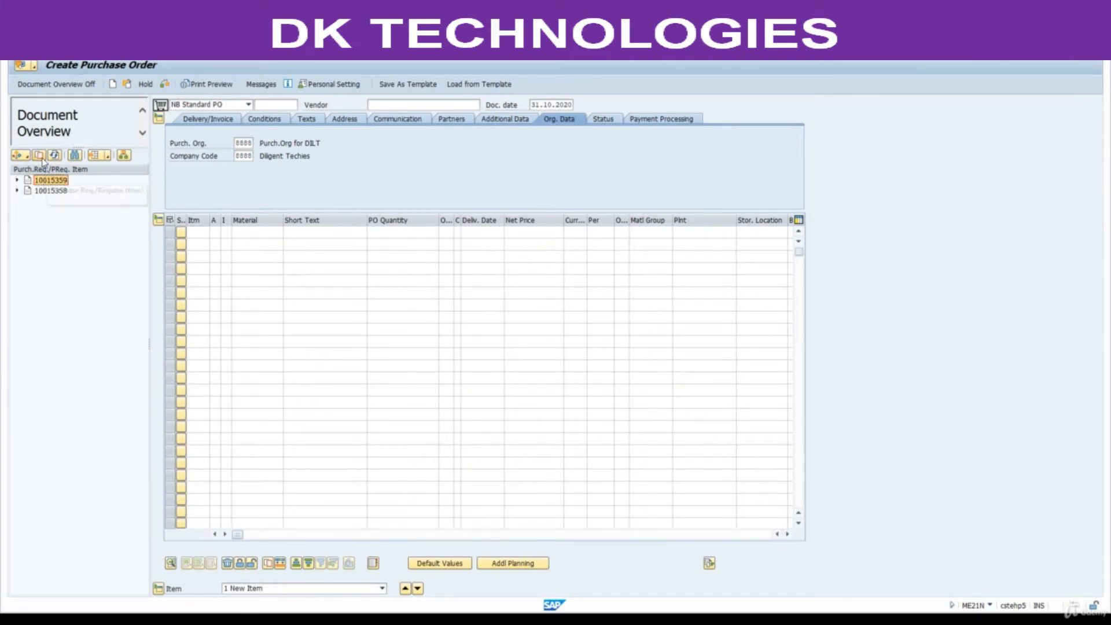
click(39, 156)
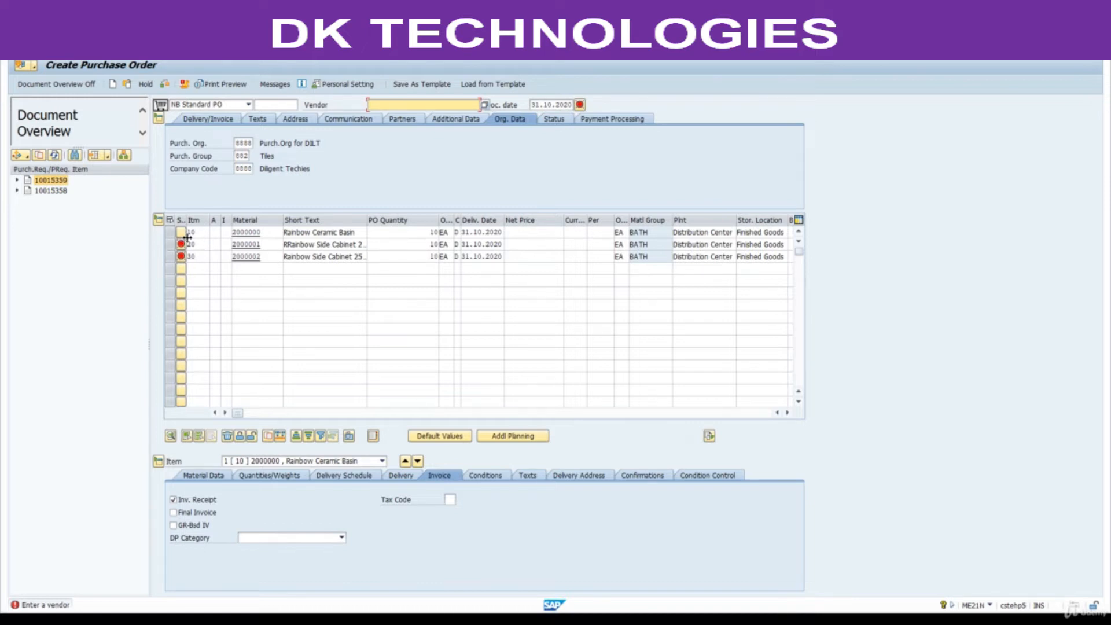
Hide the document overview, and collapse and re-expand the purchase order's header section.
click(56, 83)
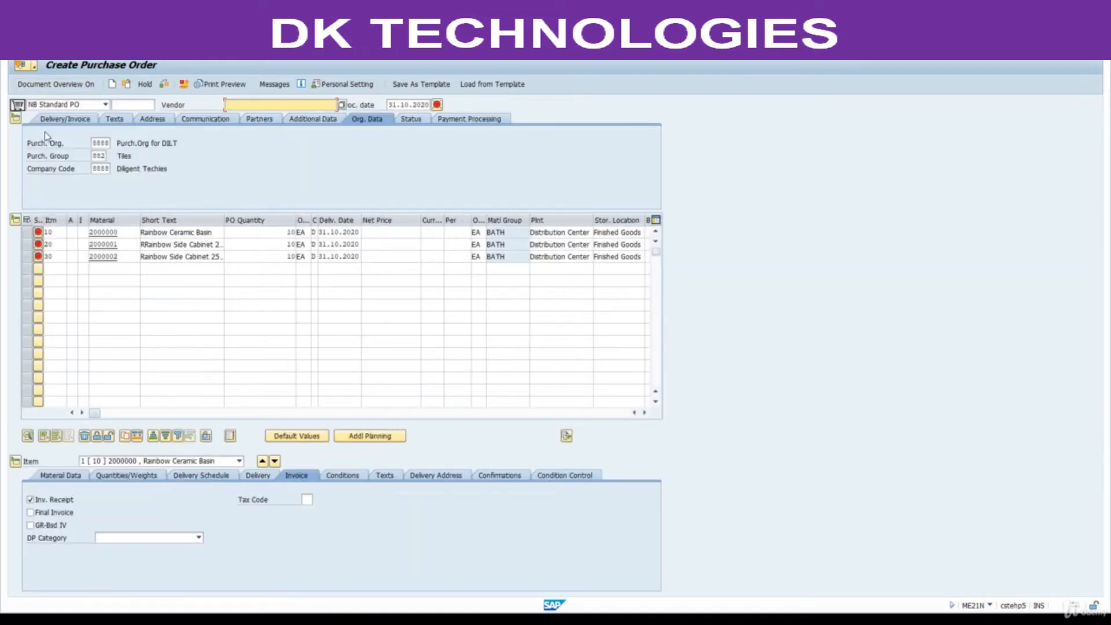
click(17, 120)
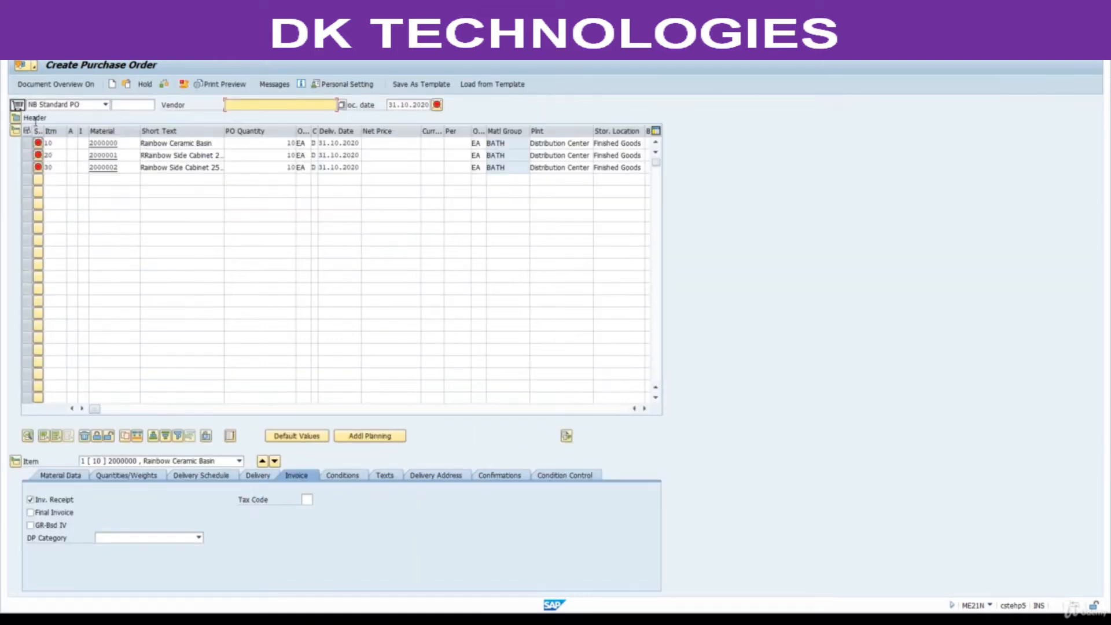
click(16, 131)
click(16, 118)
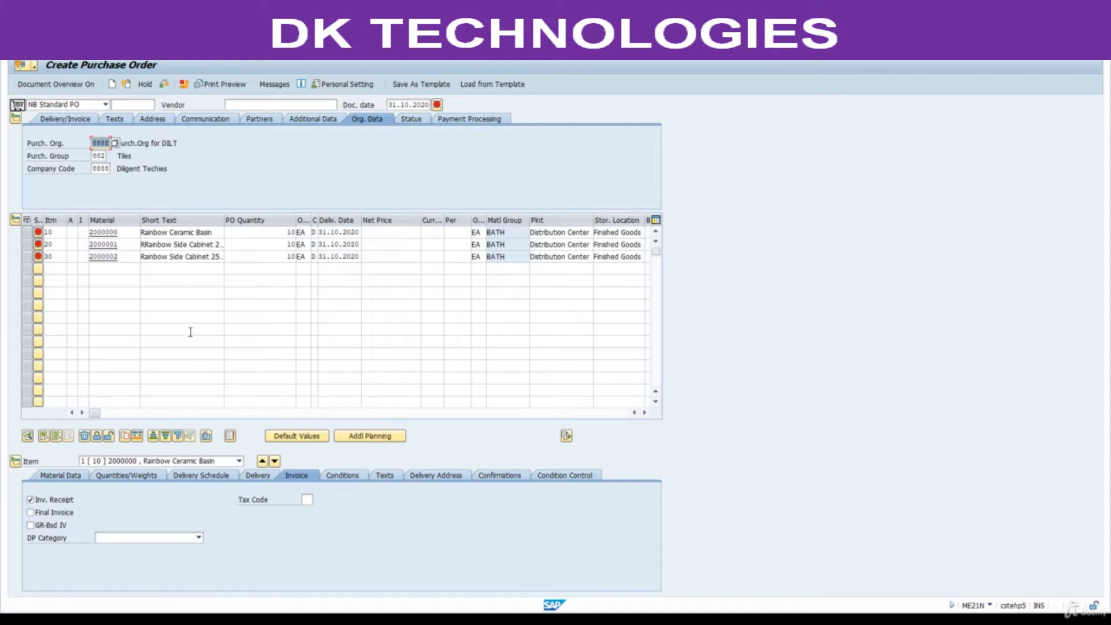
Go through the adopted item lines in the overview and display the item details for item 20, followed by item 30.
click(60, 231)
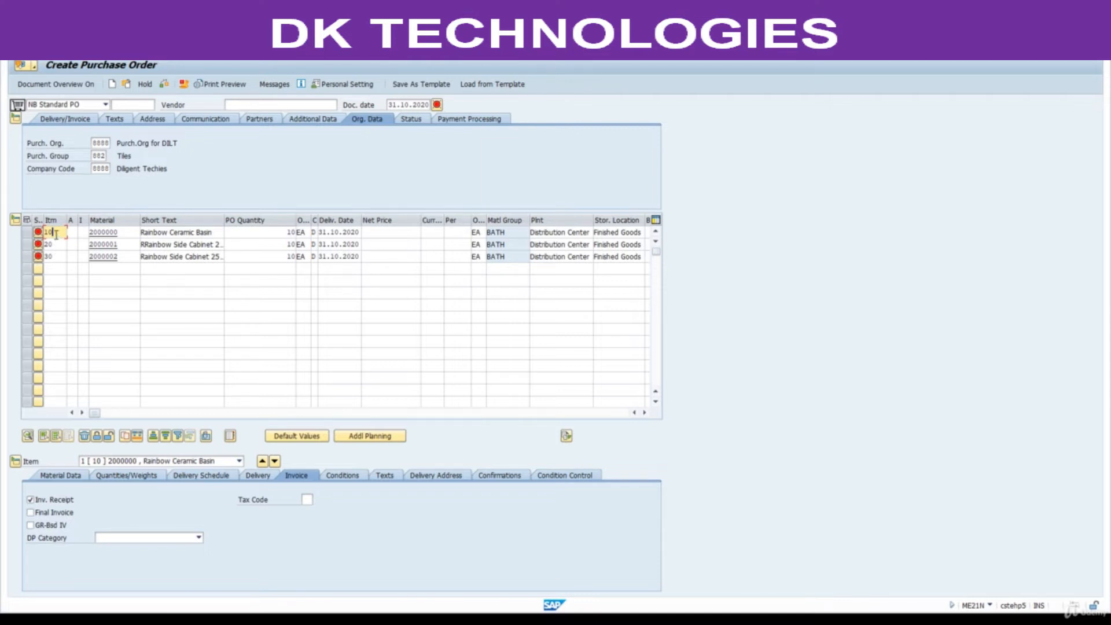
click(56, 244)
click(60, 255)
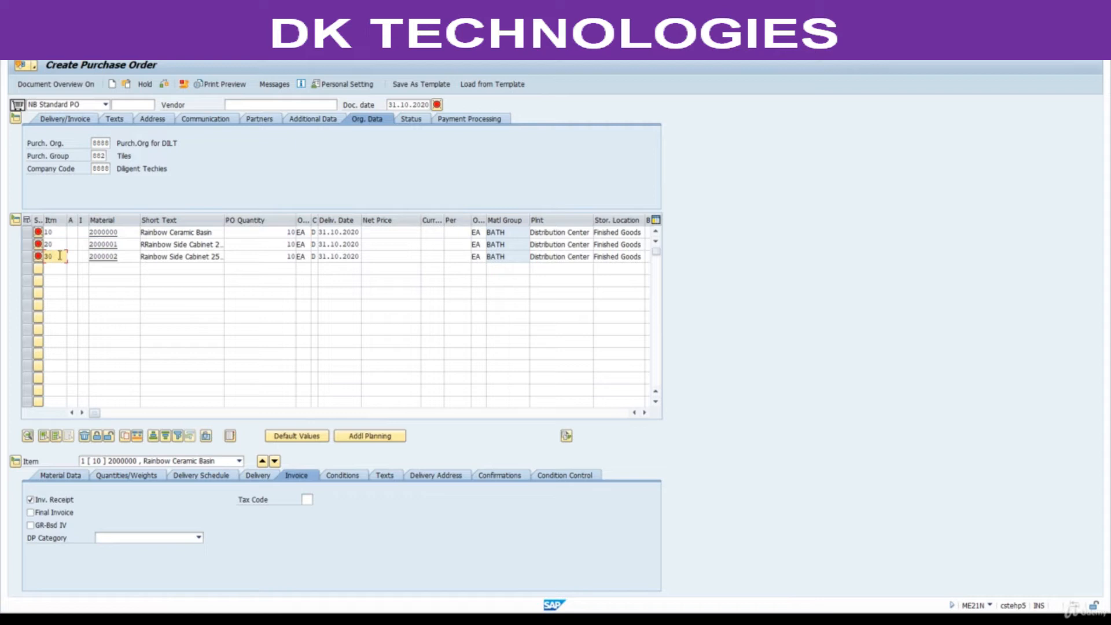
click(62, 268)
click(59, 282)
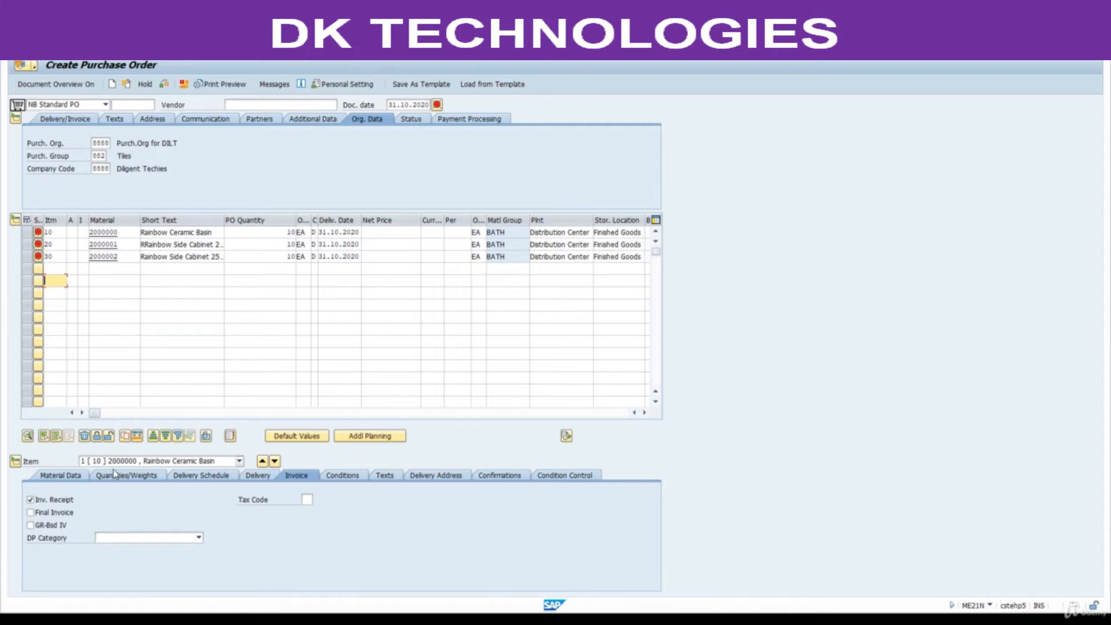
click(239, 461)
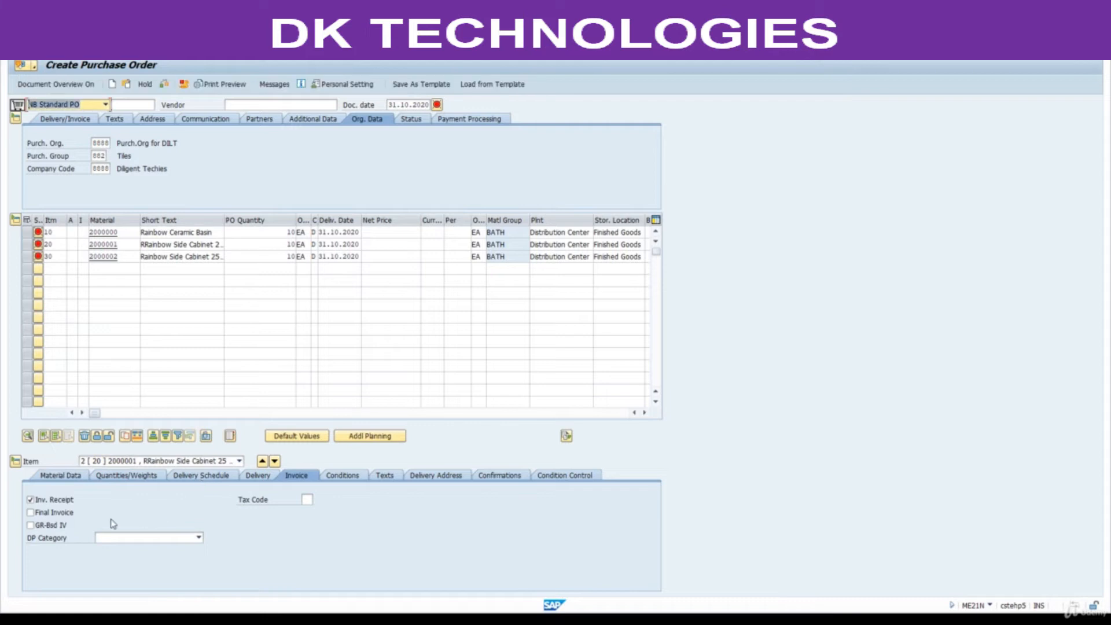
click(239, 461)
click(116, 489)
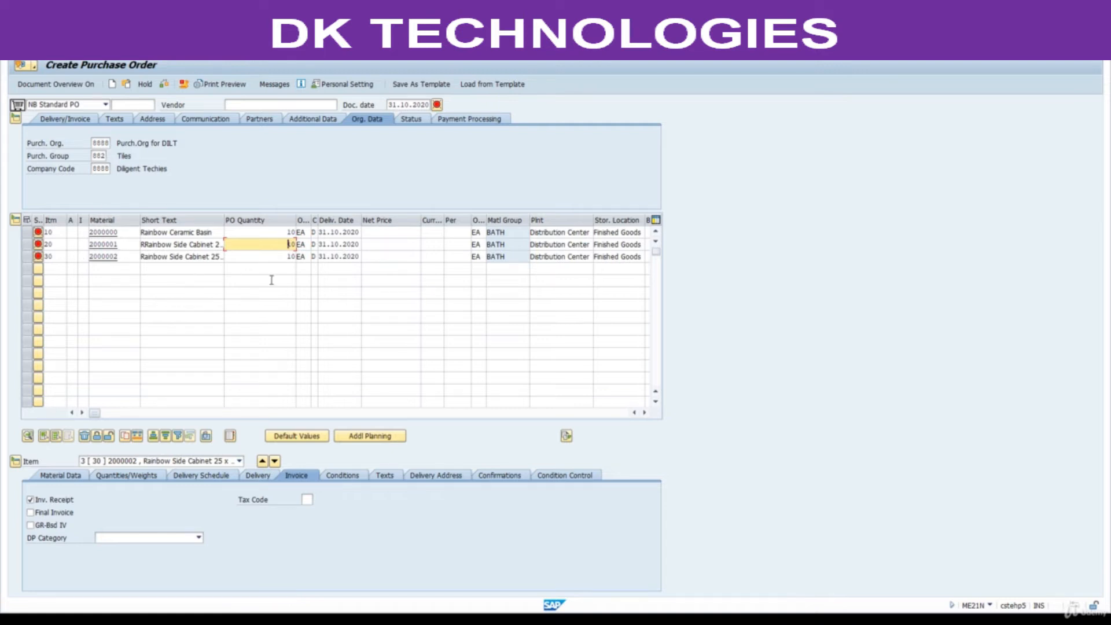
Open purchase requisition creation (ME51N) in another session to view the Source Determination option, and return to the purchase order's empty Vendor field.
click(258, 104)
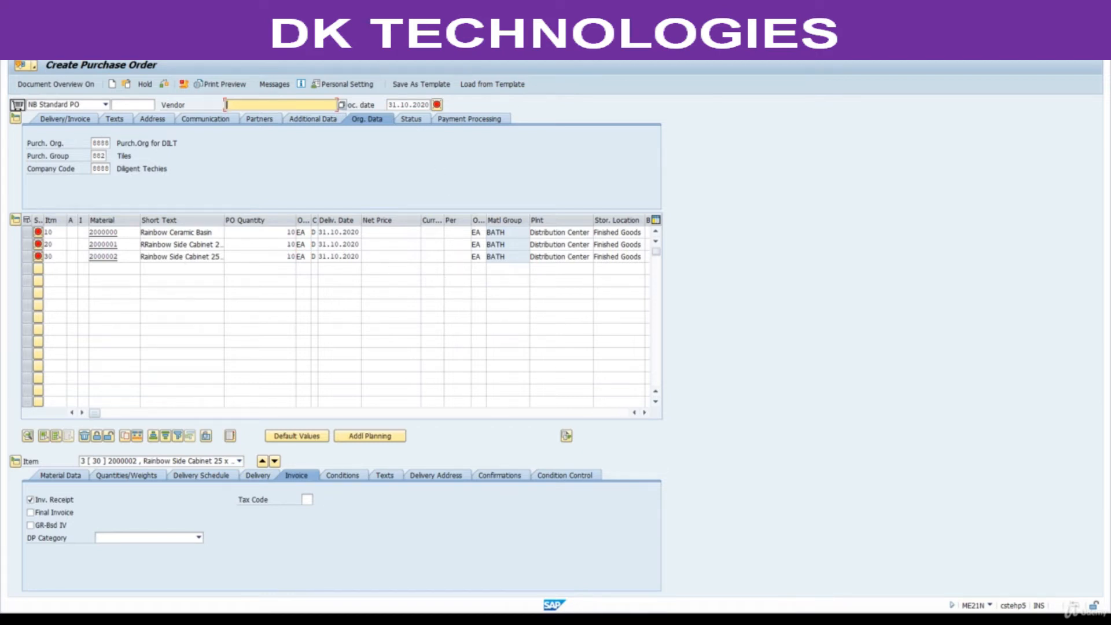
click(268, 49)
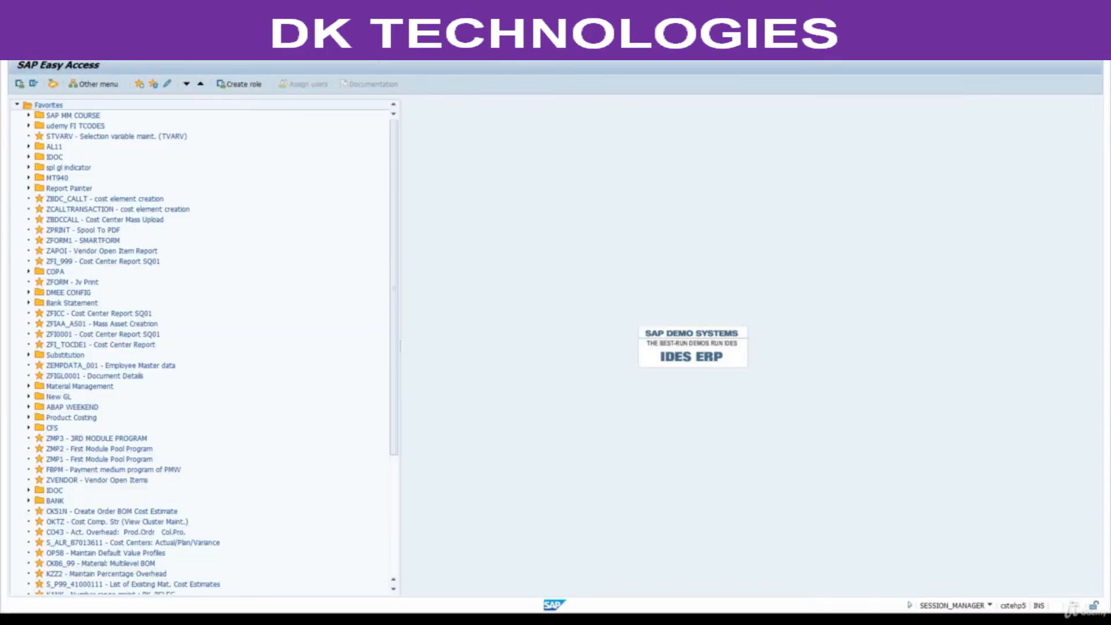
key(Return)
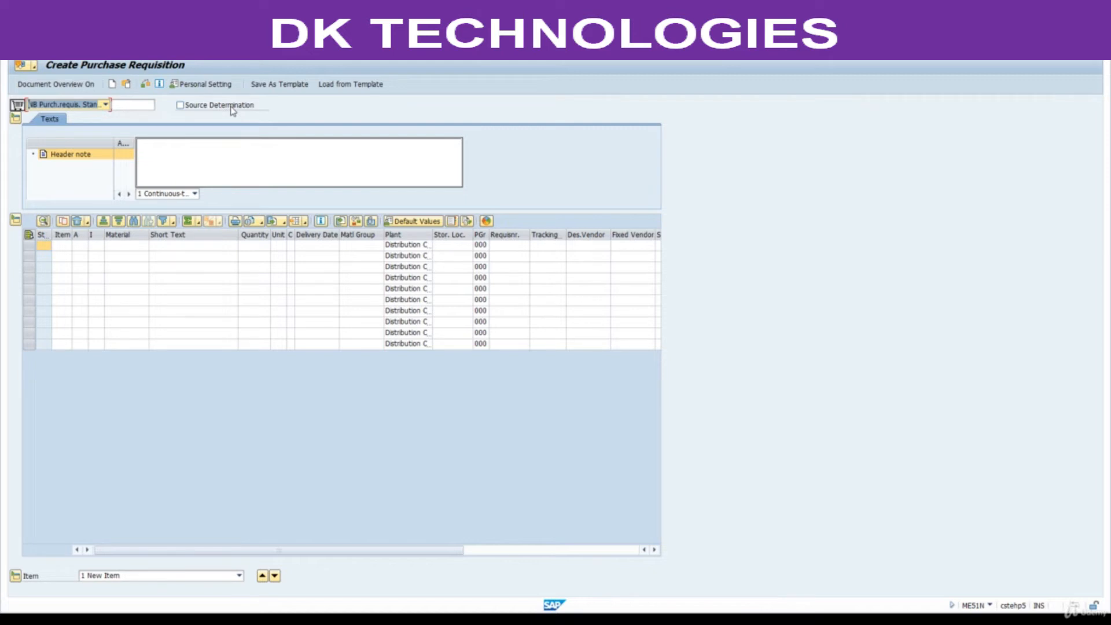
click(218, 151)
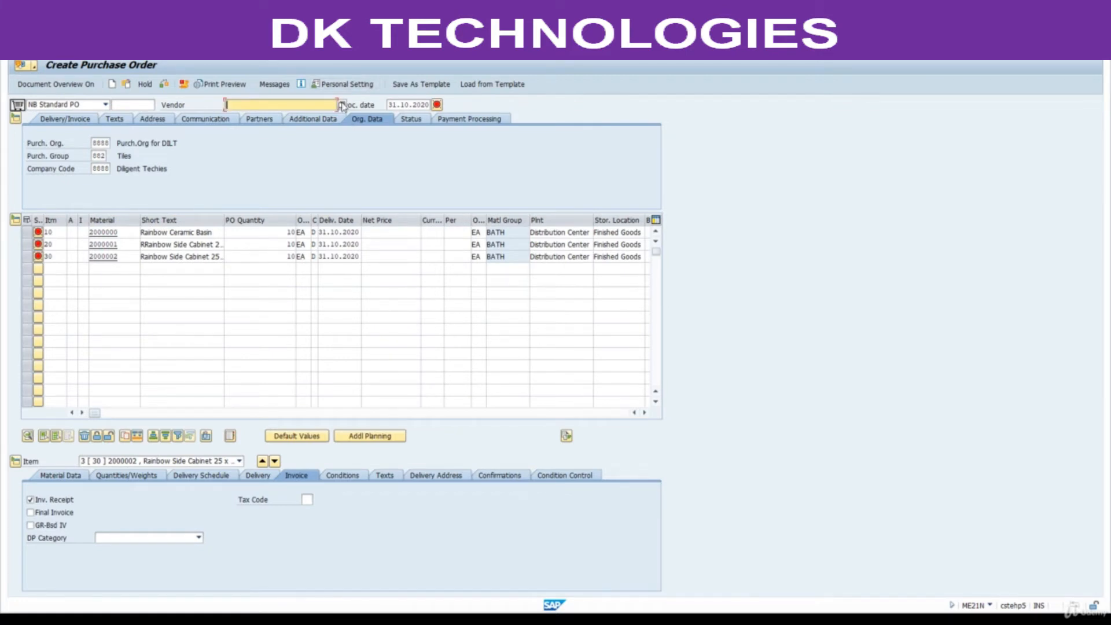
Search the vendors of company code 8800 and adopt ABC LTC as the purchase order's vendor.
click(342, 104)
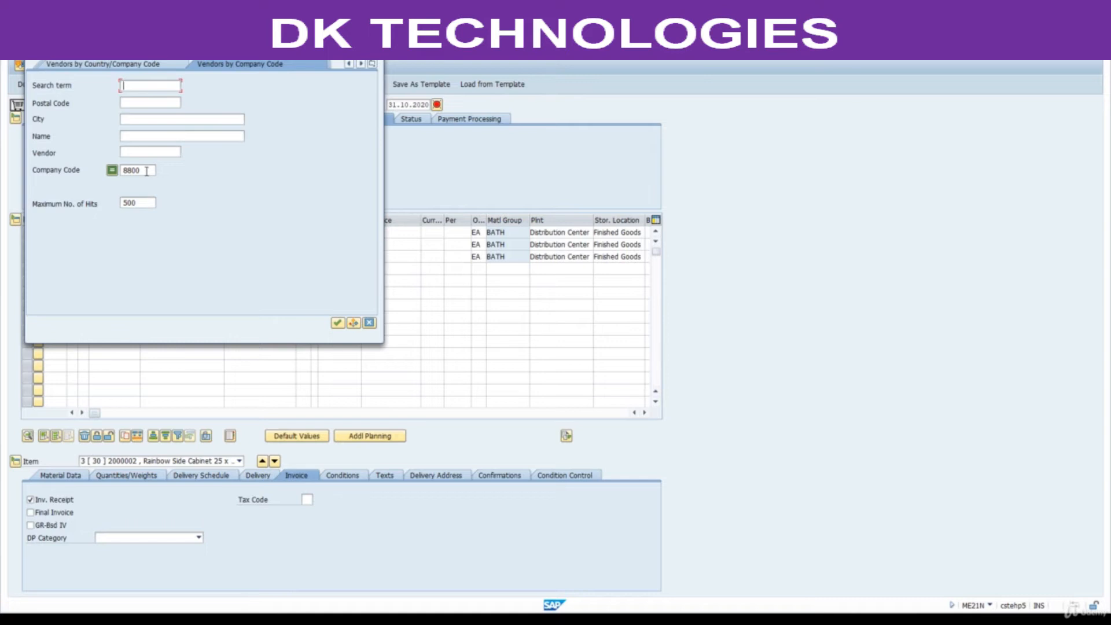
key(Return)
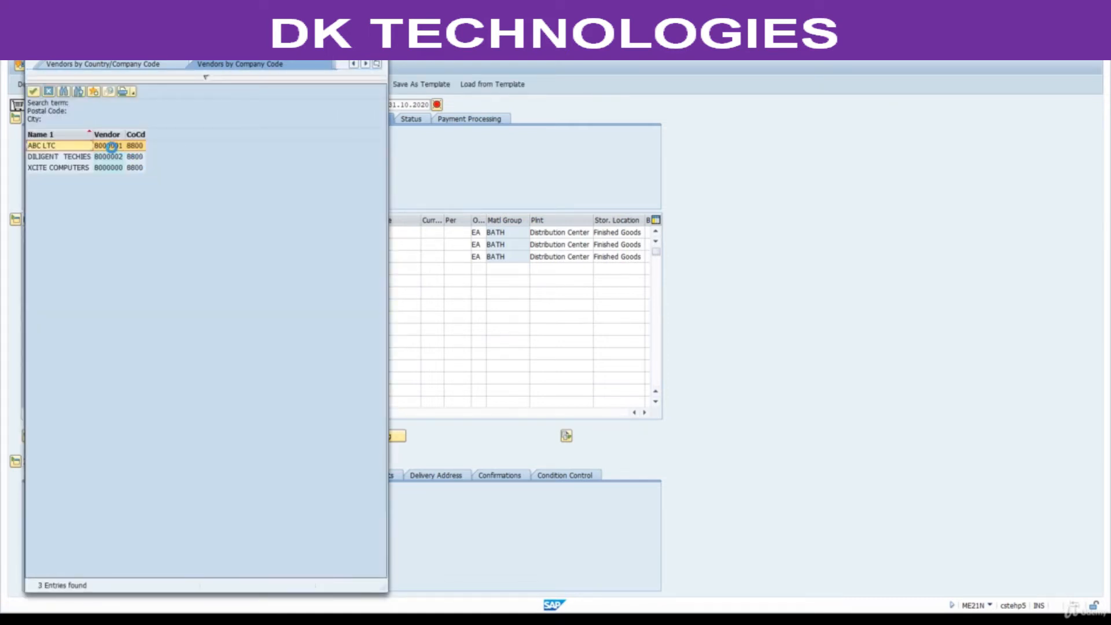
double_click(111, 146)
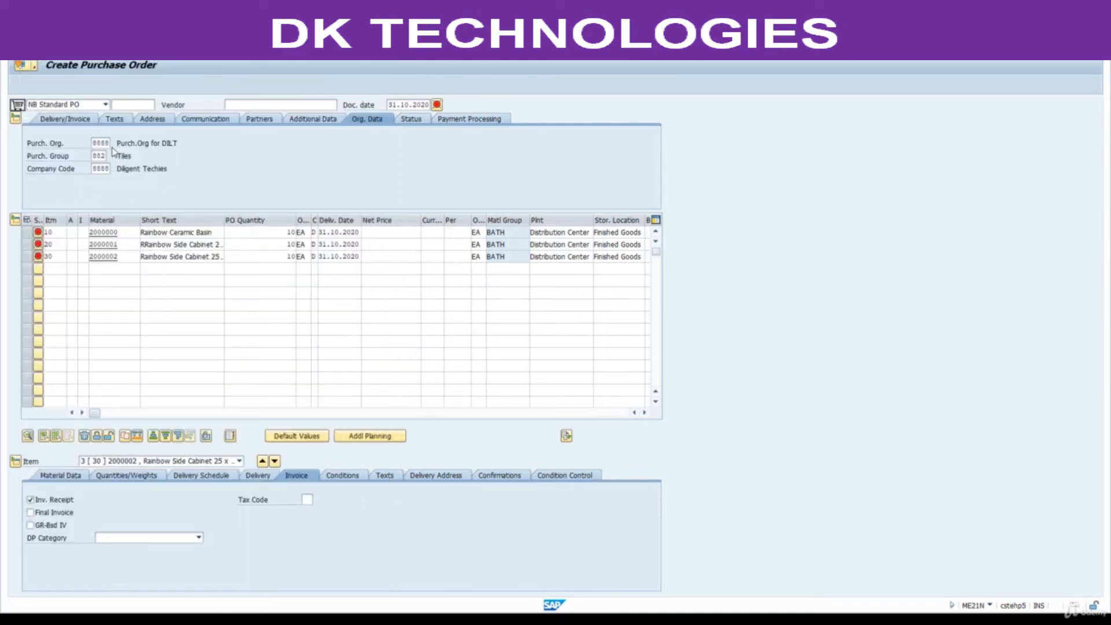
Set the purchasing organization to 8800, the purchasing group to 880 and the company code to 8800 in the header's organizational data.
double_click(96, 143)
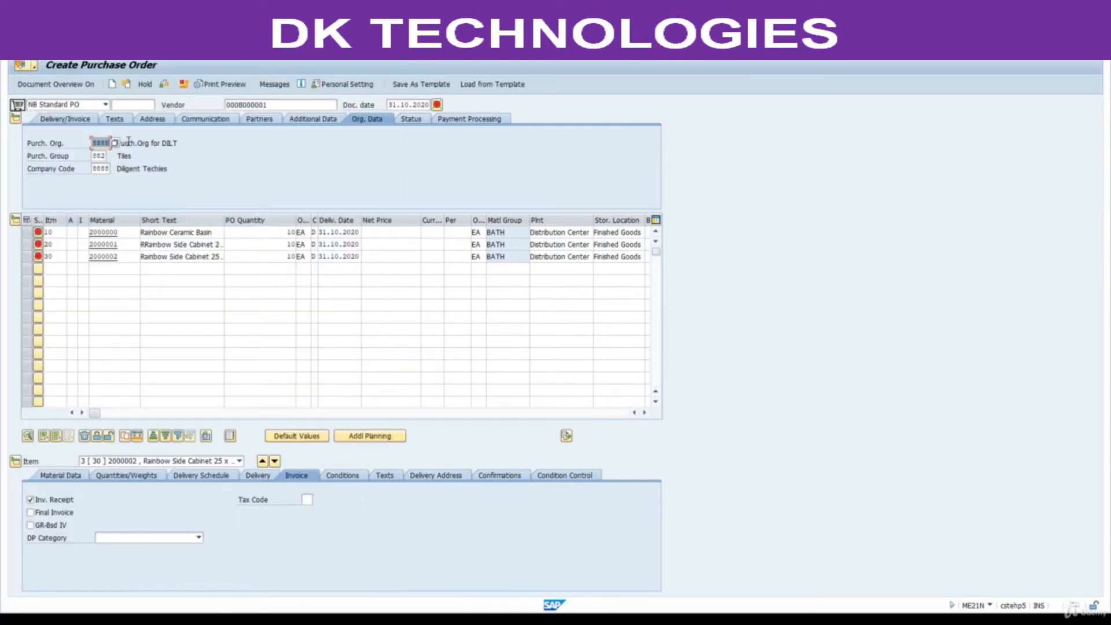
text(8)
key(Tab)
text(880)
key(Tab)
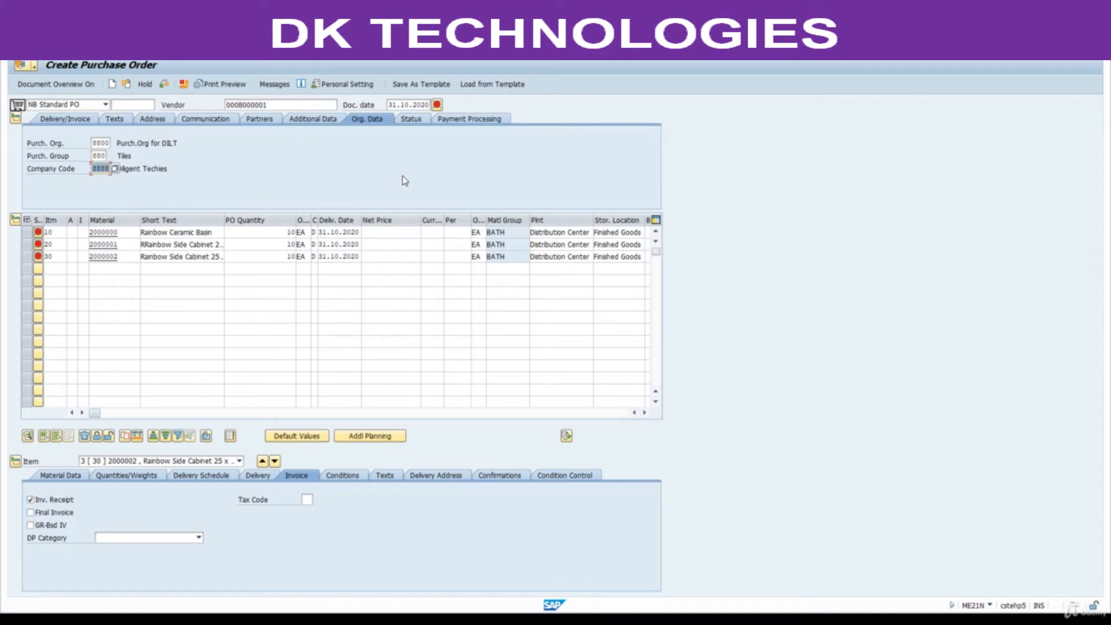
text(8800)
key(Return)
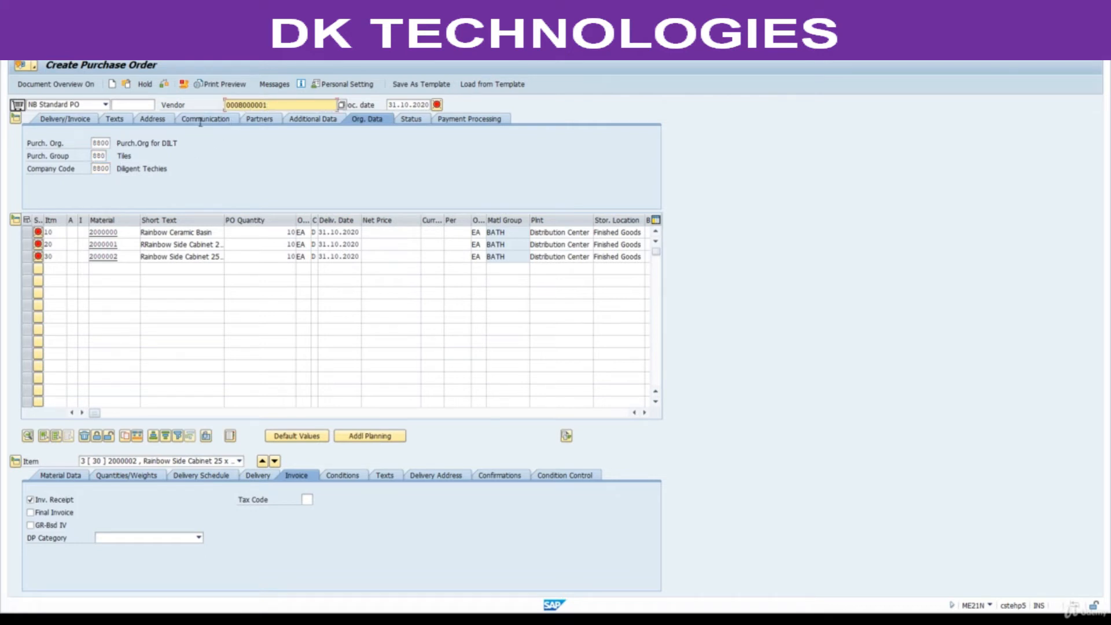
Check the items' Net Price column and confirm the header entries to pull in the vendor's prices.
click(106, 142)
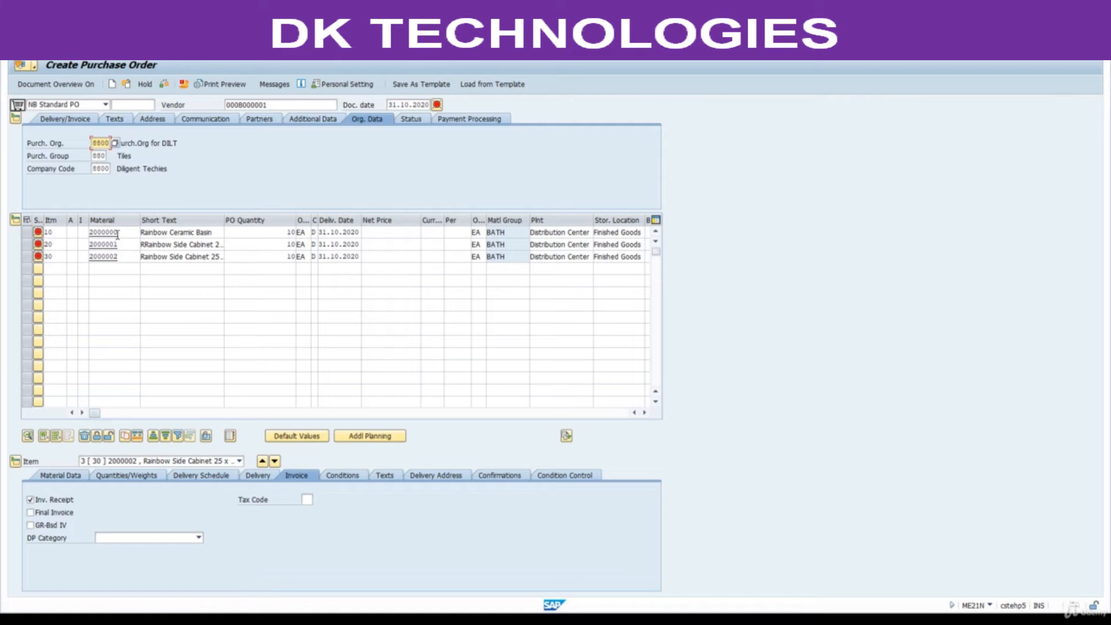
click(645, 412)
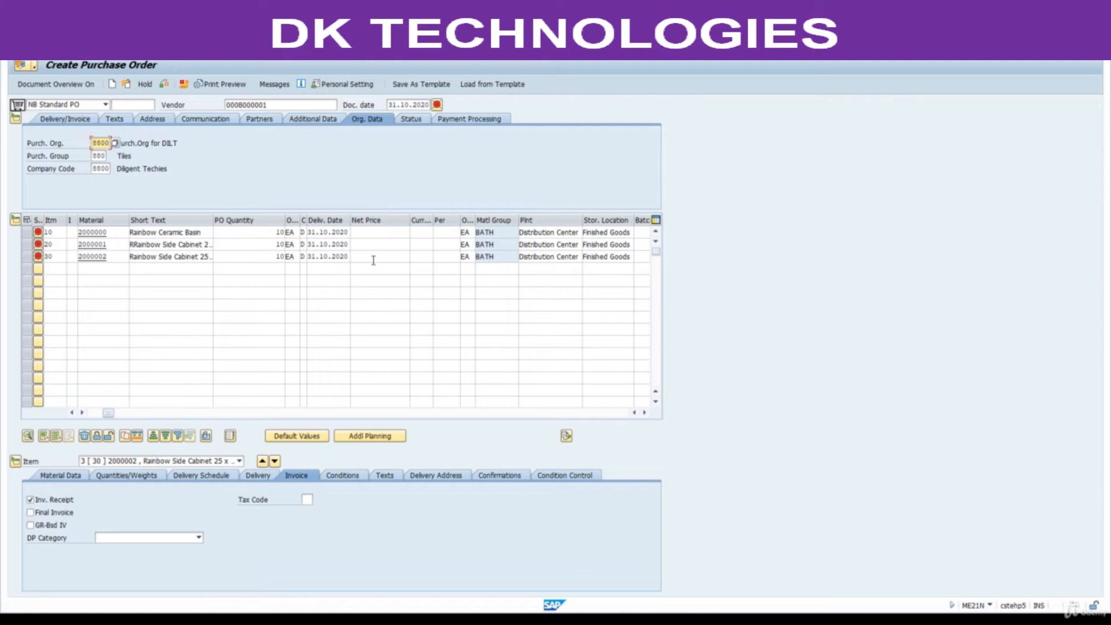
click(371, 233)
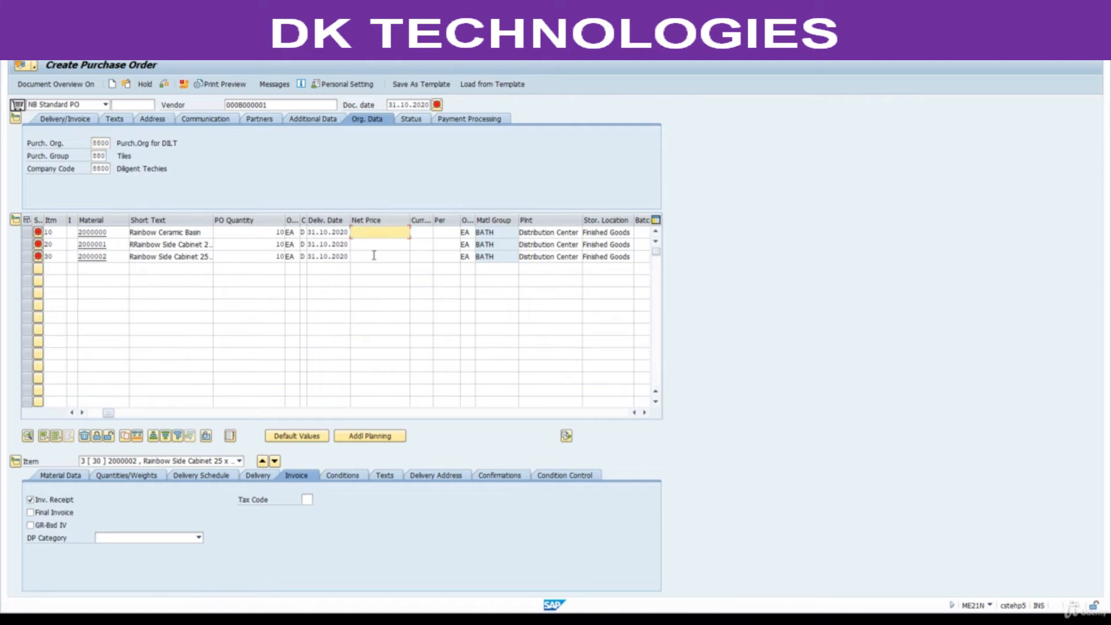
key(Return)
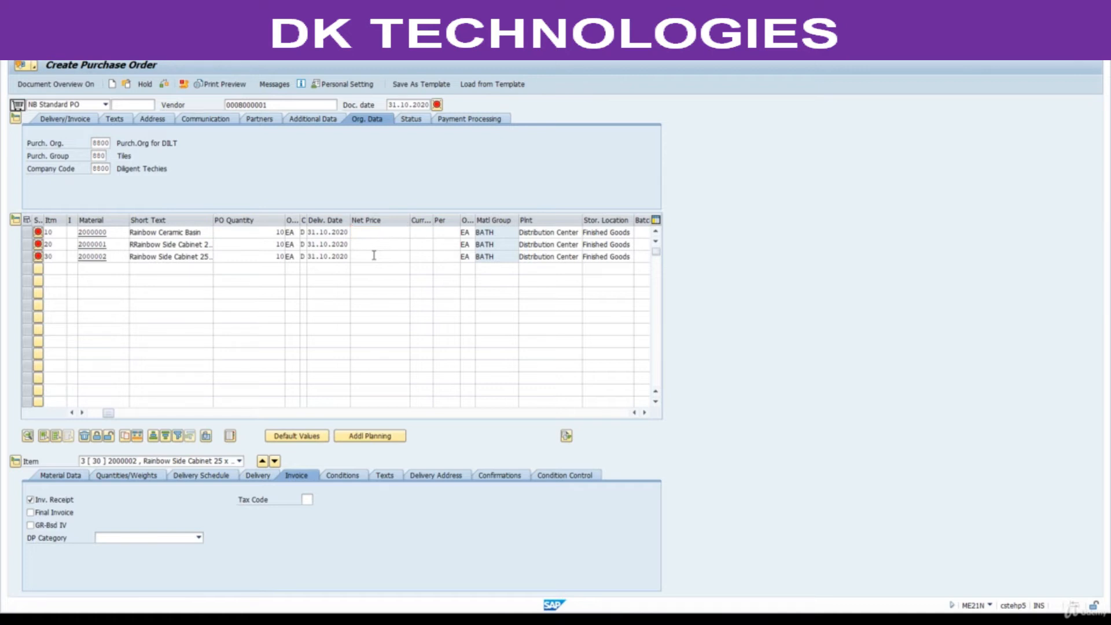
Widen the Info Rec. column in the item overview and examine the info record assigned to each of the three items.
click(645, 413)
click(644, 412)
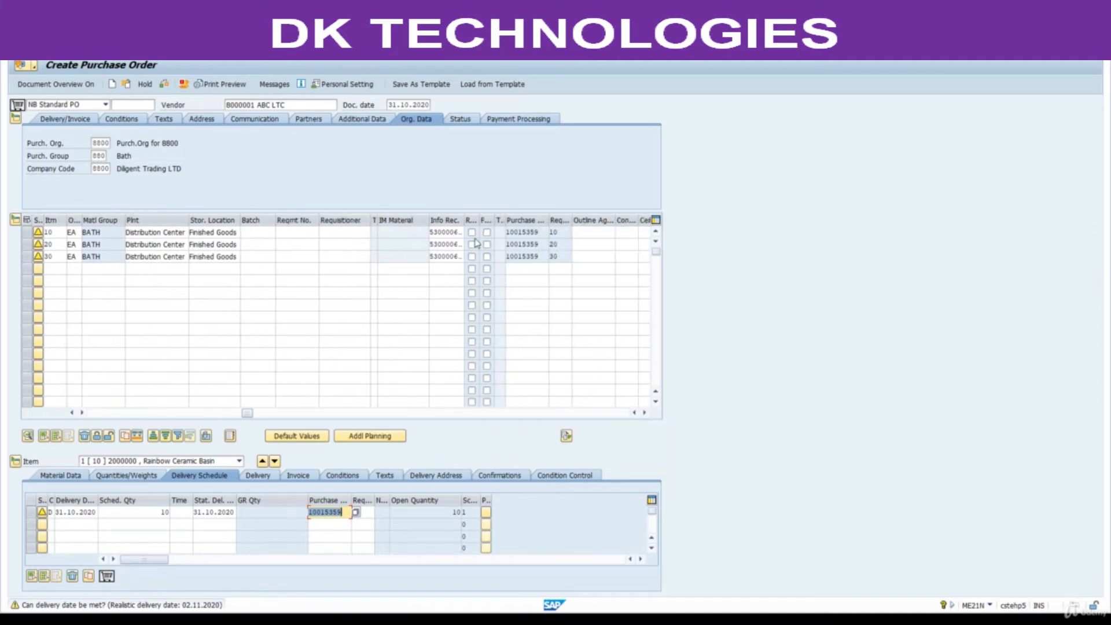
drag(463, 220, 415, 243)
drag(486, 249, 416, 248)
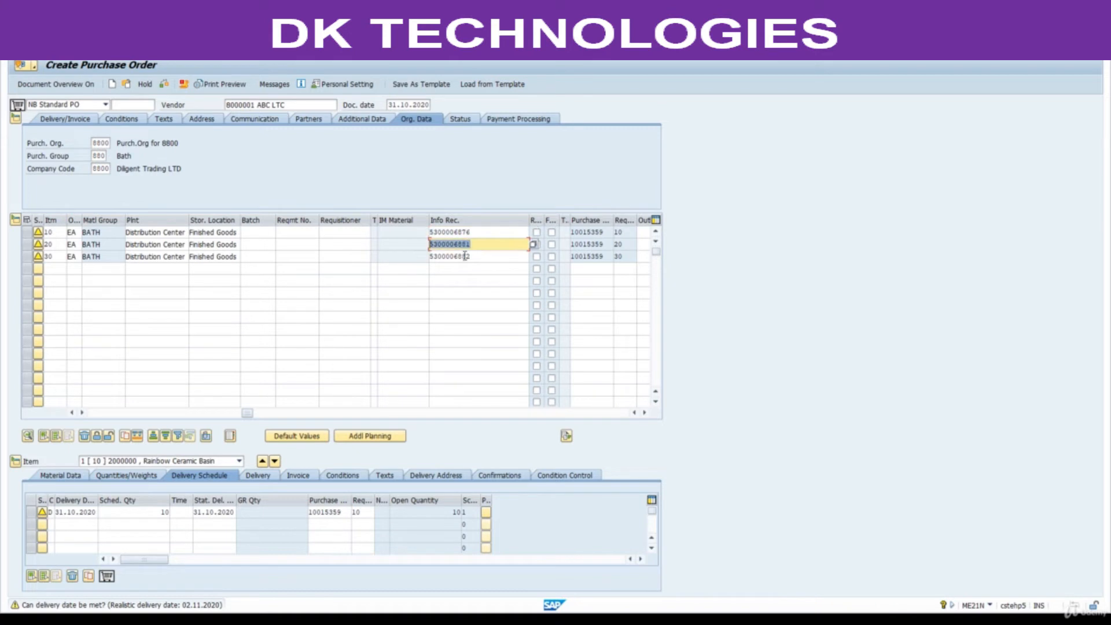
drag(484, 257, 419, 256)
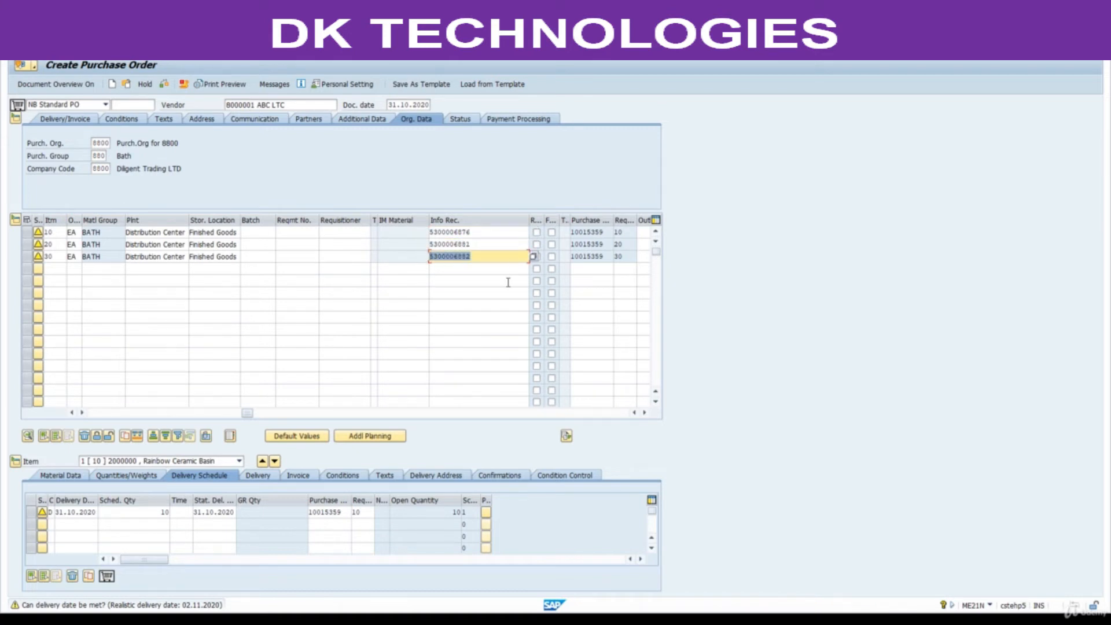
click(645, 412)
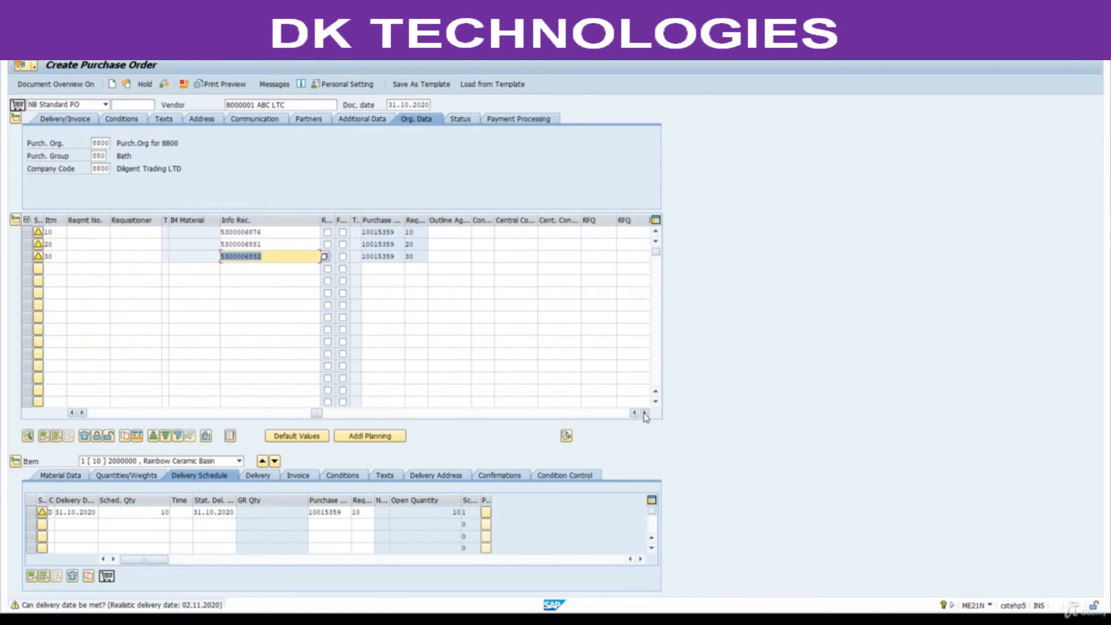
click(645, 414)
drag(352, 414, 124, 402)
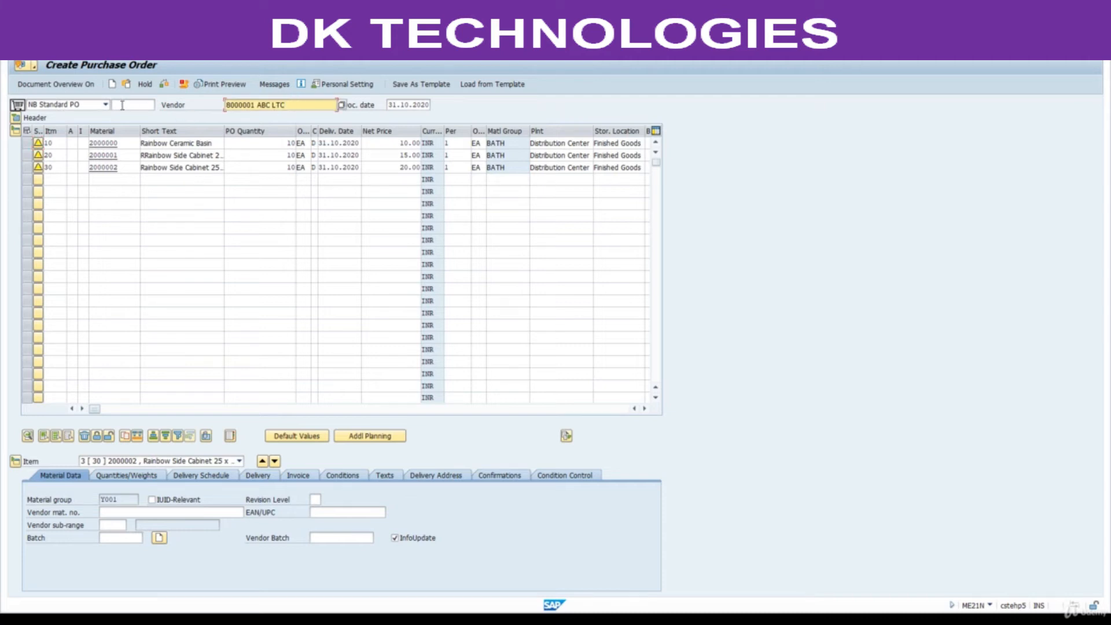
Expand the purchase order's header section, run the document check and save the purchase order.
click(16, 119)
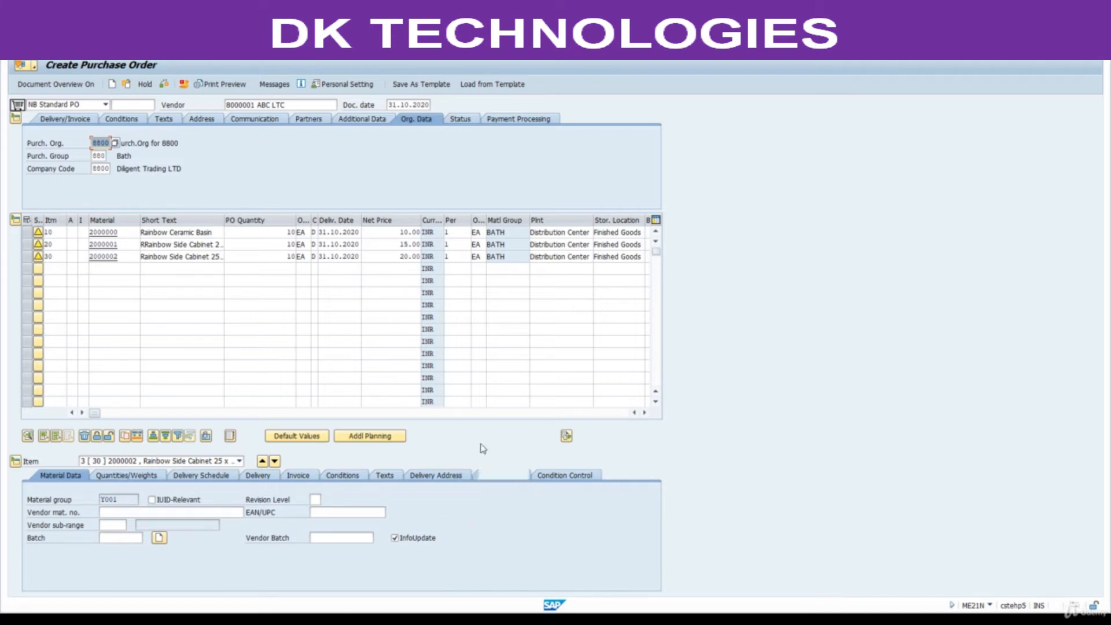
click(164, 86)
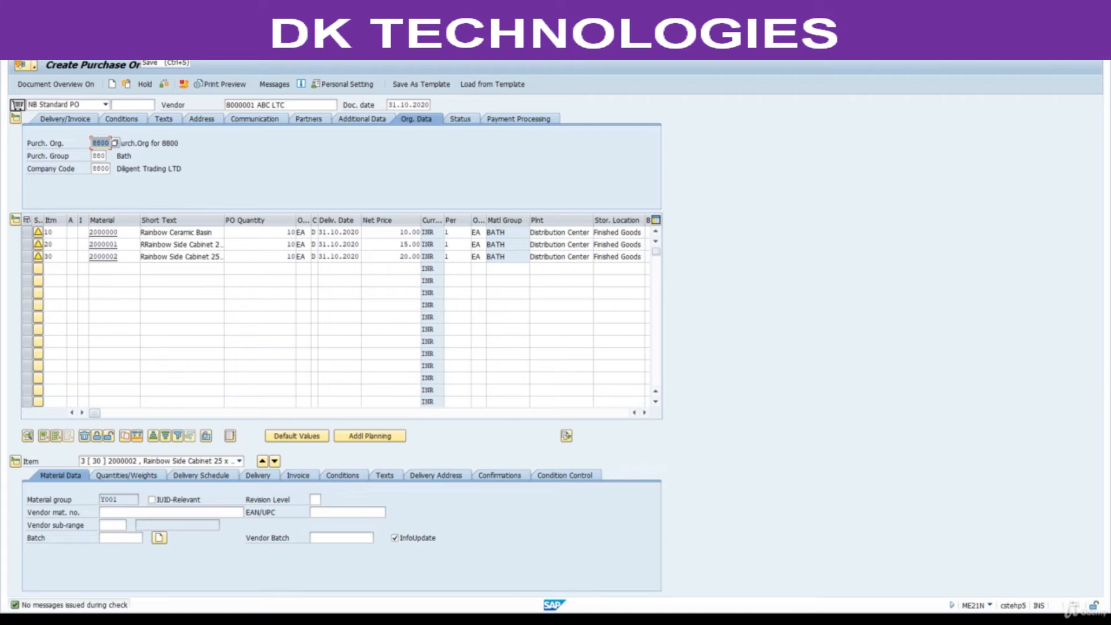
click(140, 48)
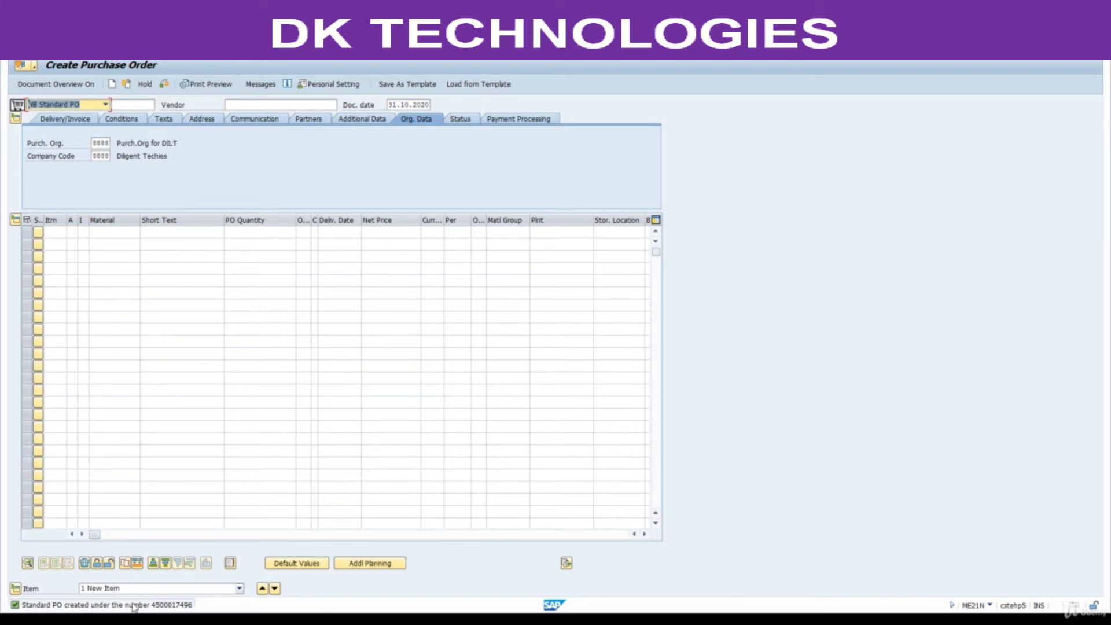
Copy the new purchase order number from the message details into cell R12 in Excel and auto-fit column R.
double_click(134, 606)
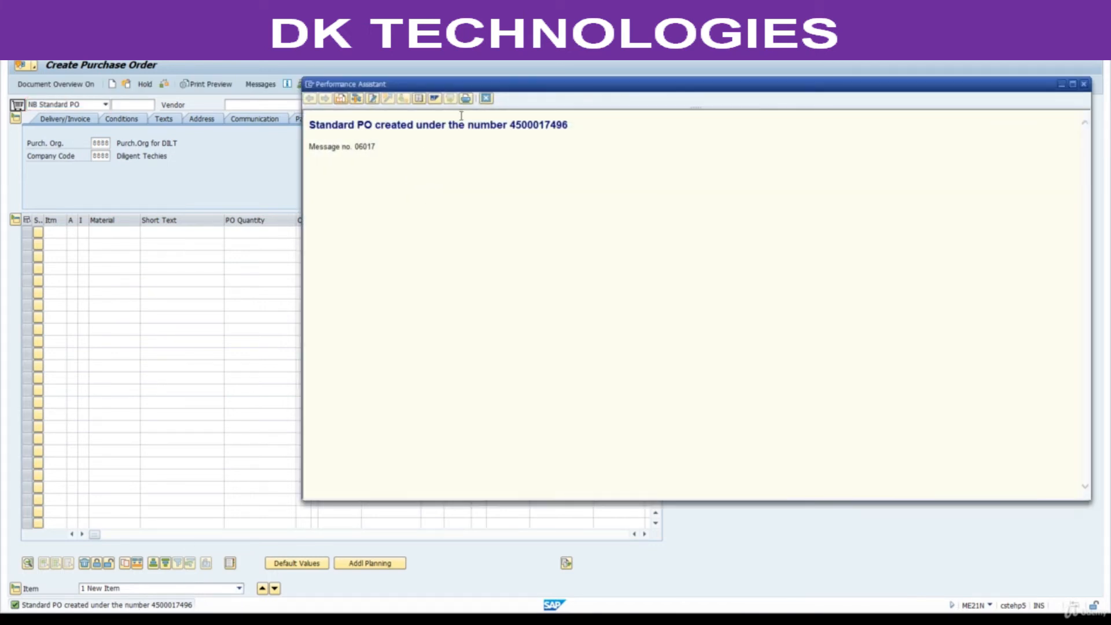
double_click(539, 123)
key(ctrl+c)
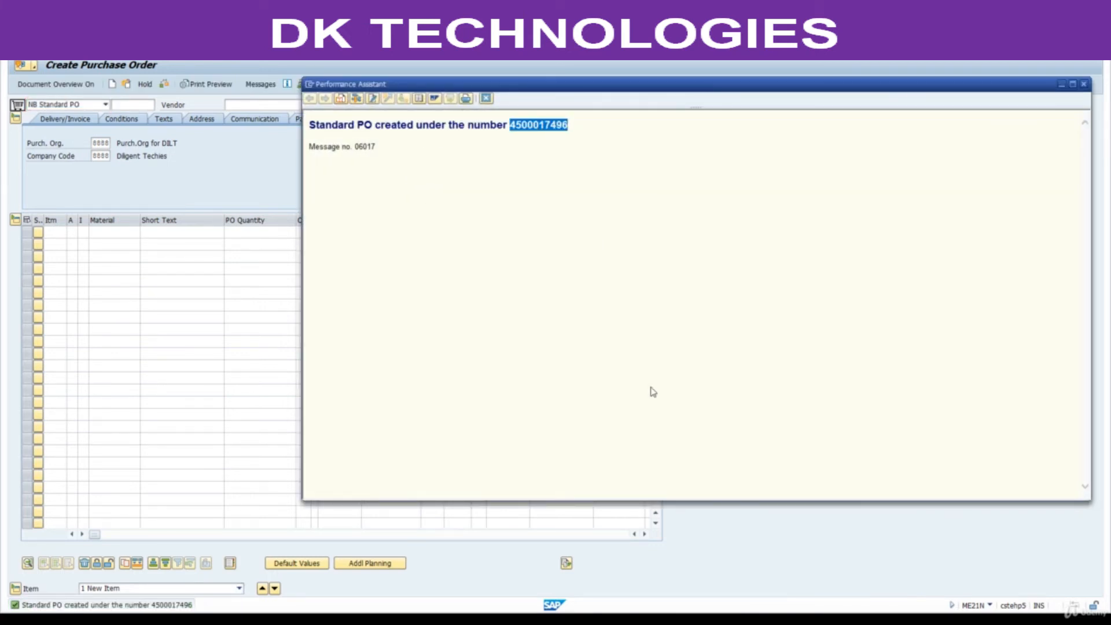
key(alt+Tab)
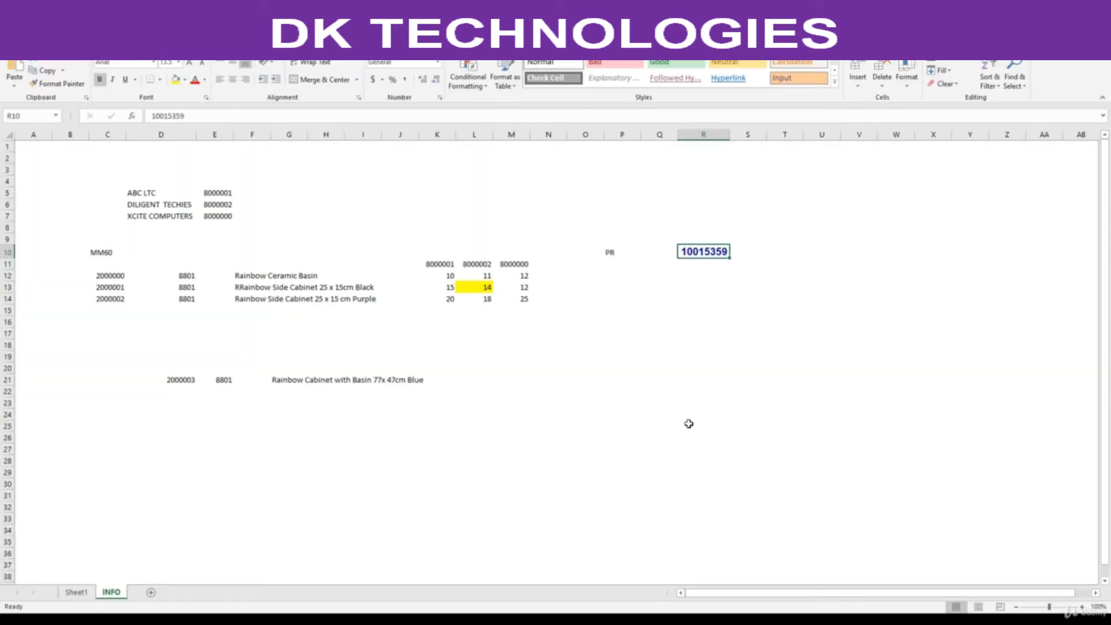
click(697, 280)
key(ctrl+v)
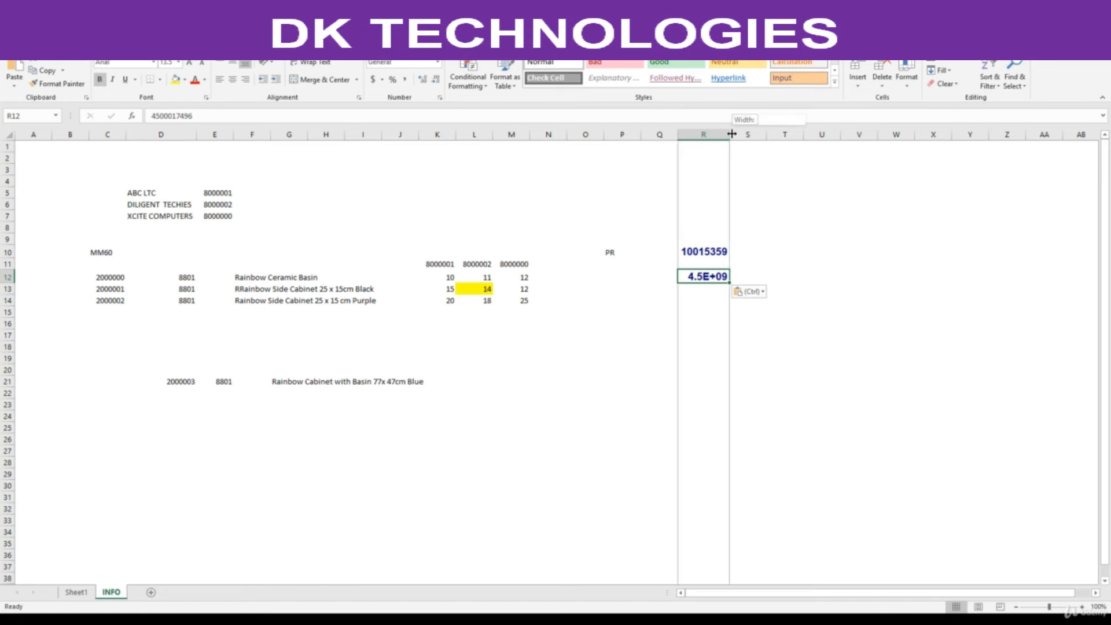
double_click(731, 135)
Label the pasted purchase order number as "po" in cell P12.
click(617, 273)
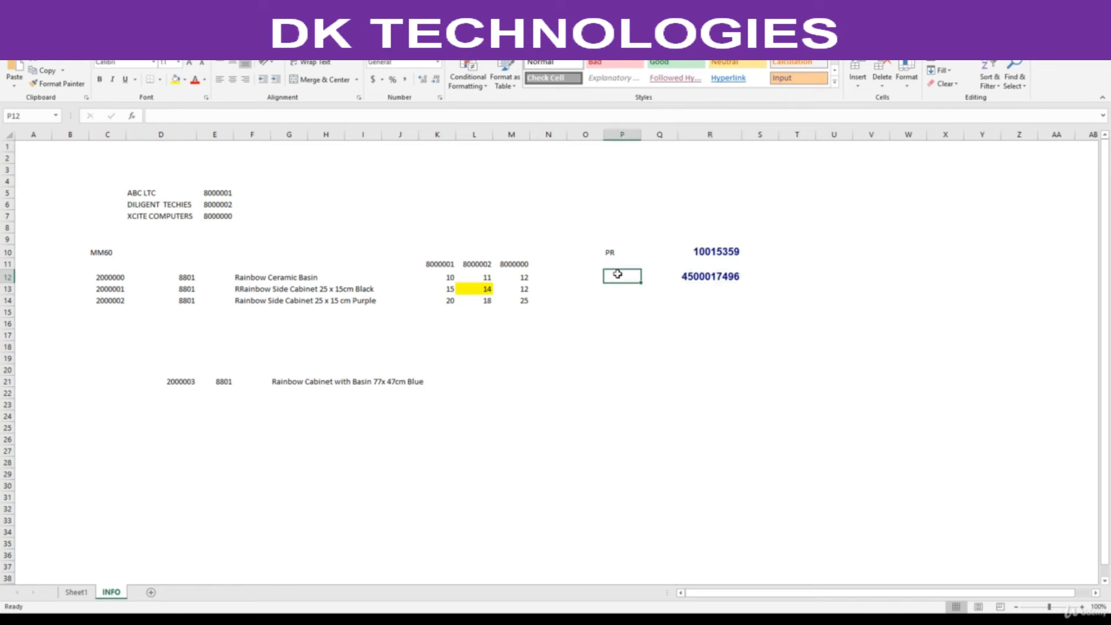
text(po)
key(Return)
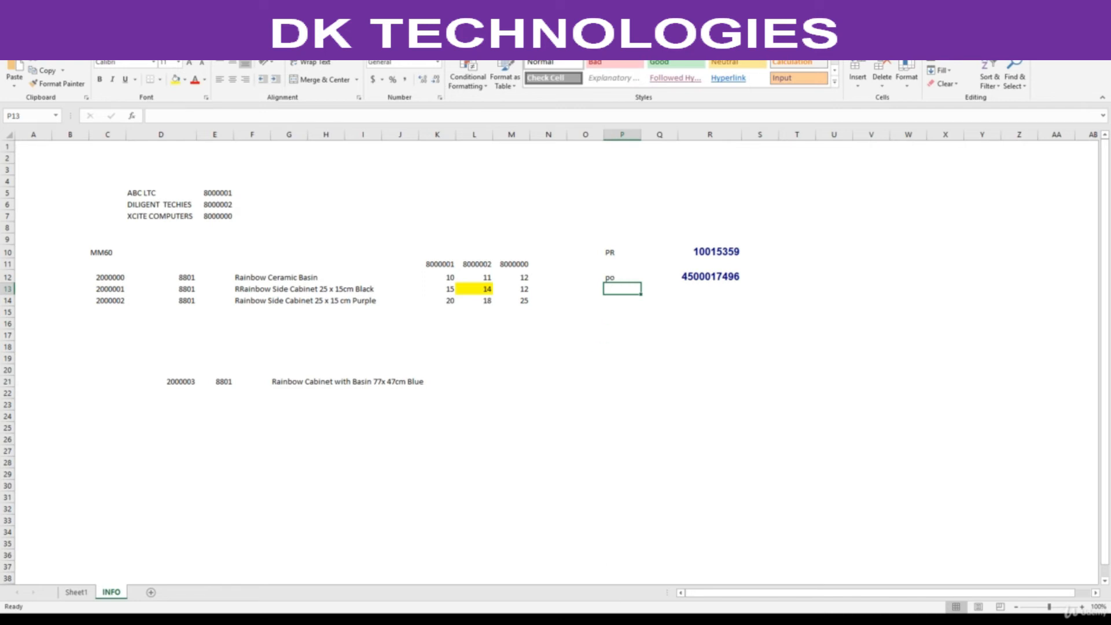
Bring SAP's message details for the created purchase order back up and close them.
click(669, 573)
double_click(538, 125)
key(ctrl+c)
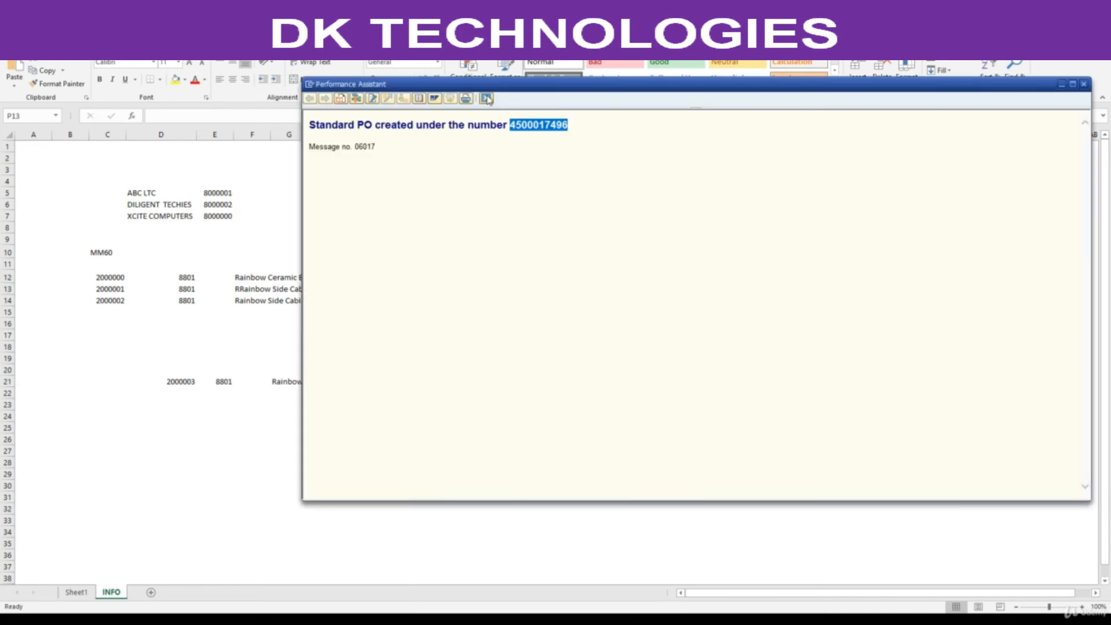
click(488, 99)
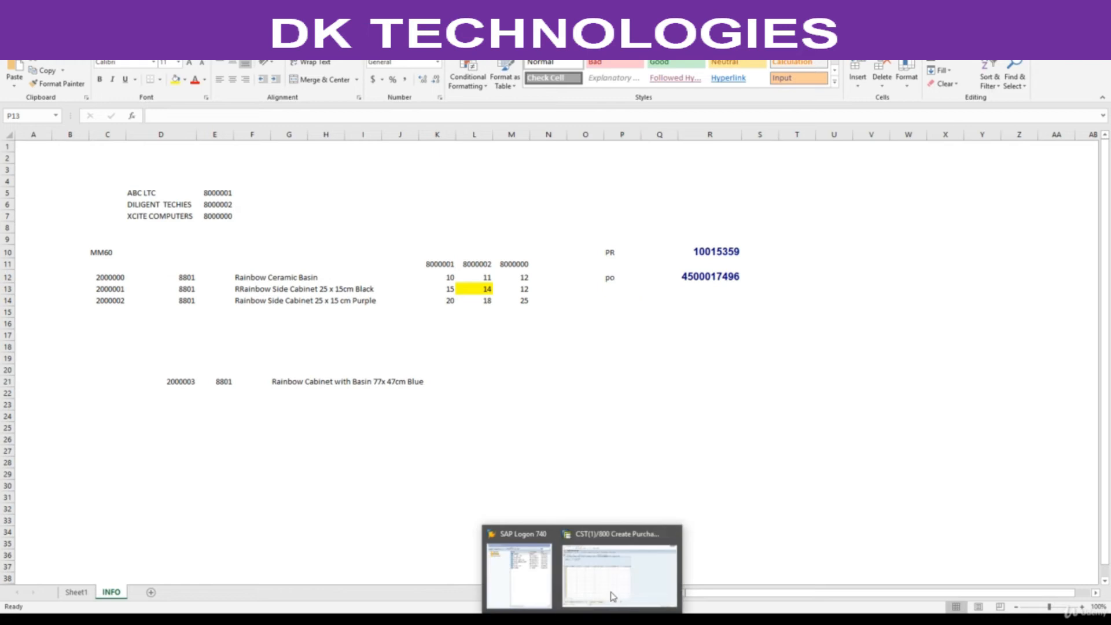
Switch to SAP and load the new purchase order by its copied number in change transaction ME22N.
click(613, 596)
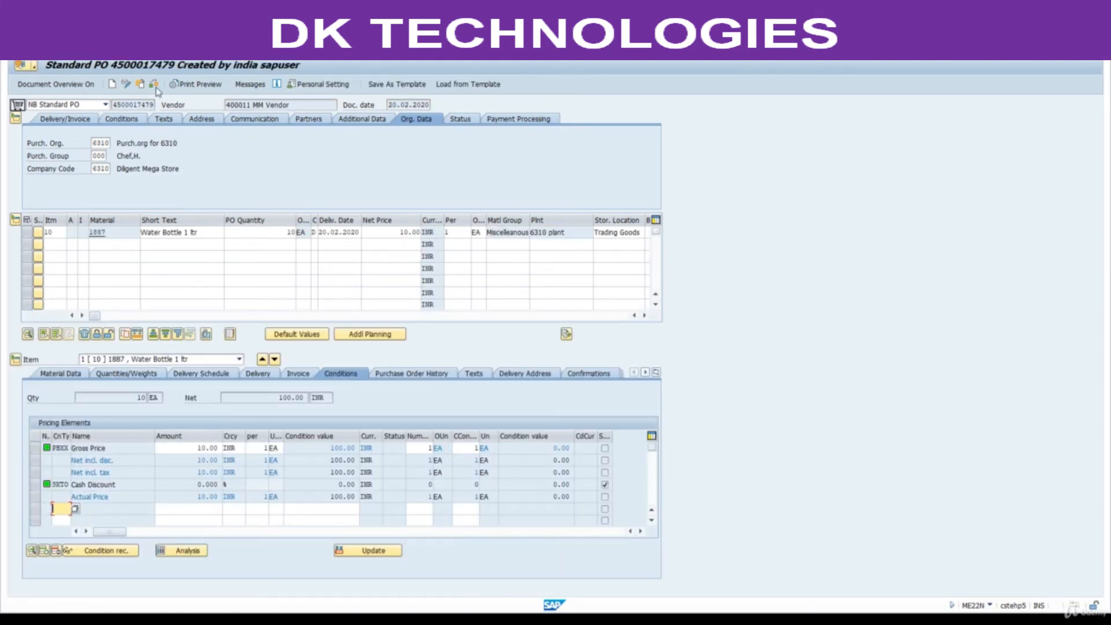
click(140, 84)
key(ctrl+v)
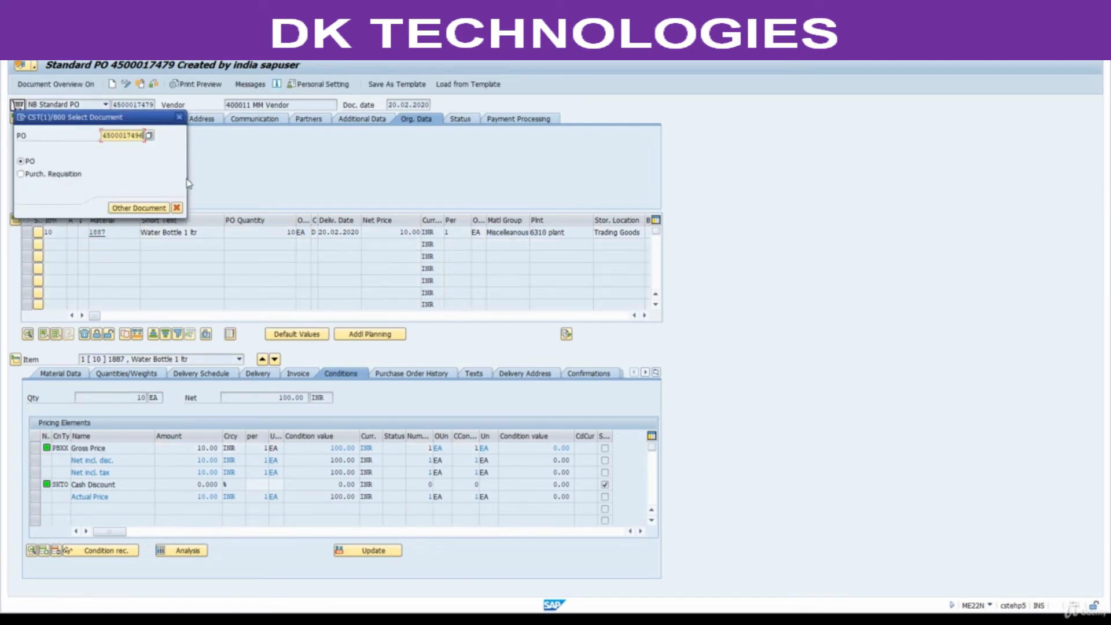
key(Return)
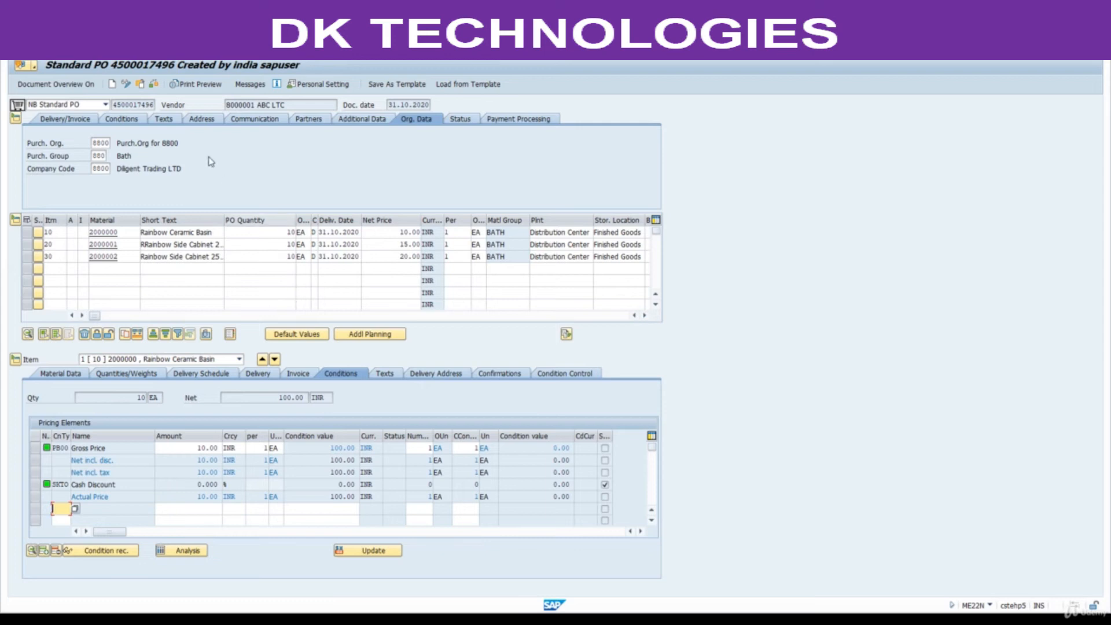
Open display transaction ME23N and load the new purchase order by its copied number.
click(81, 48)
key(Return)
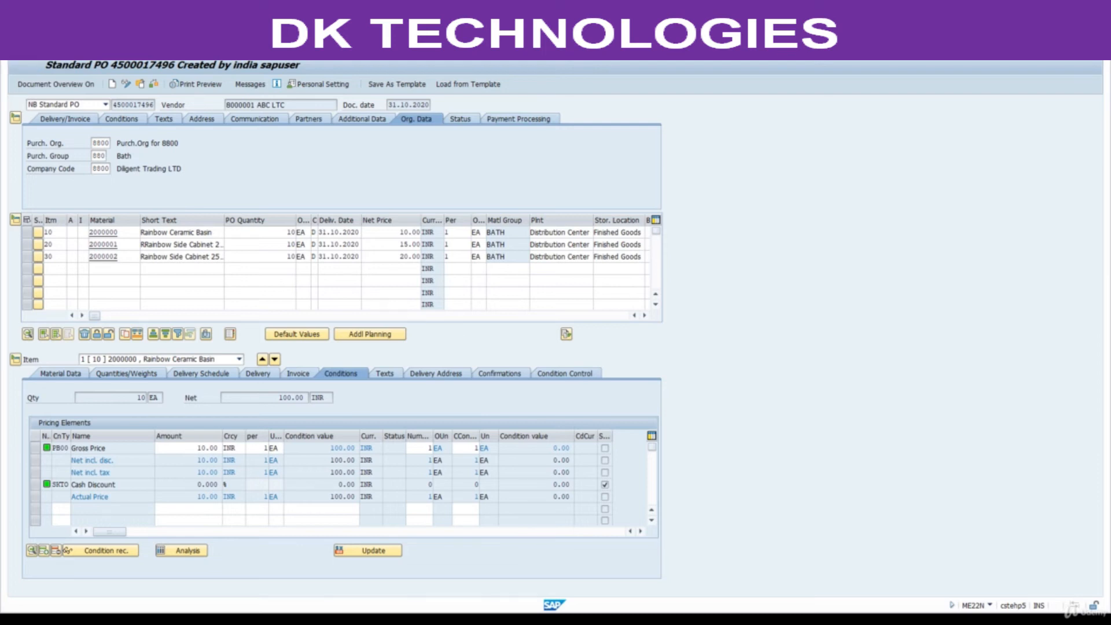
click(140, 85)
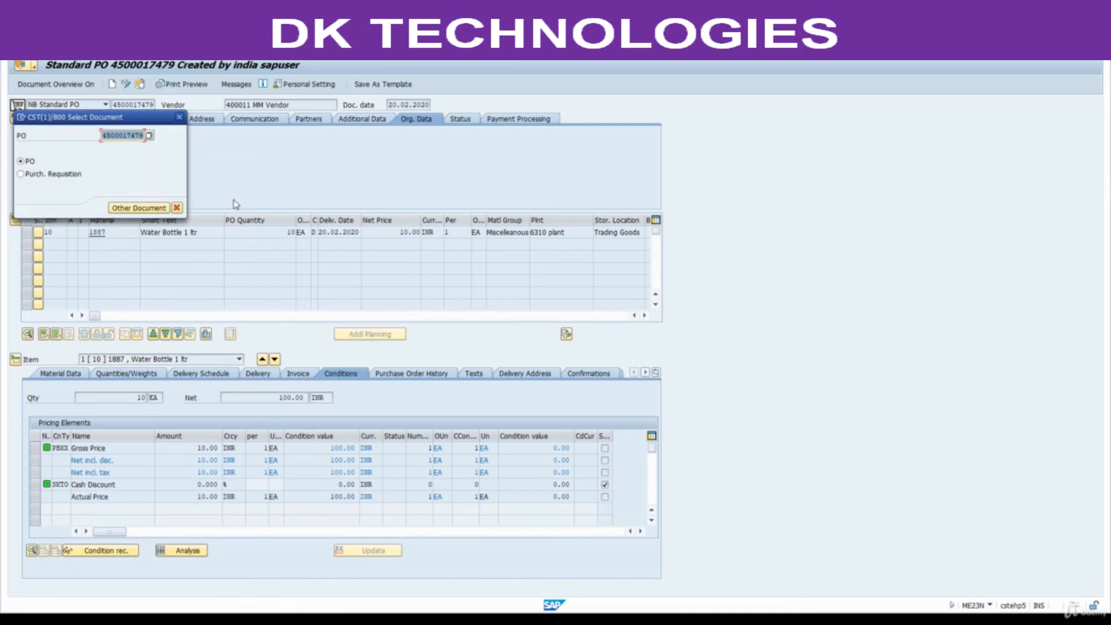
key(ctrl+v)
key(Return)
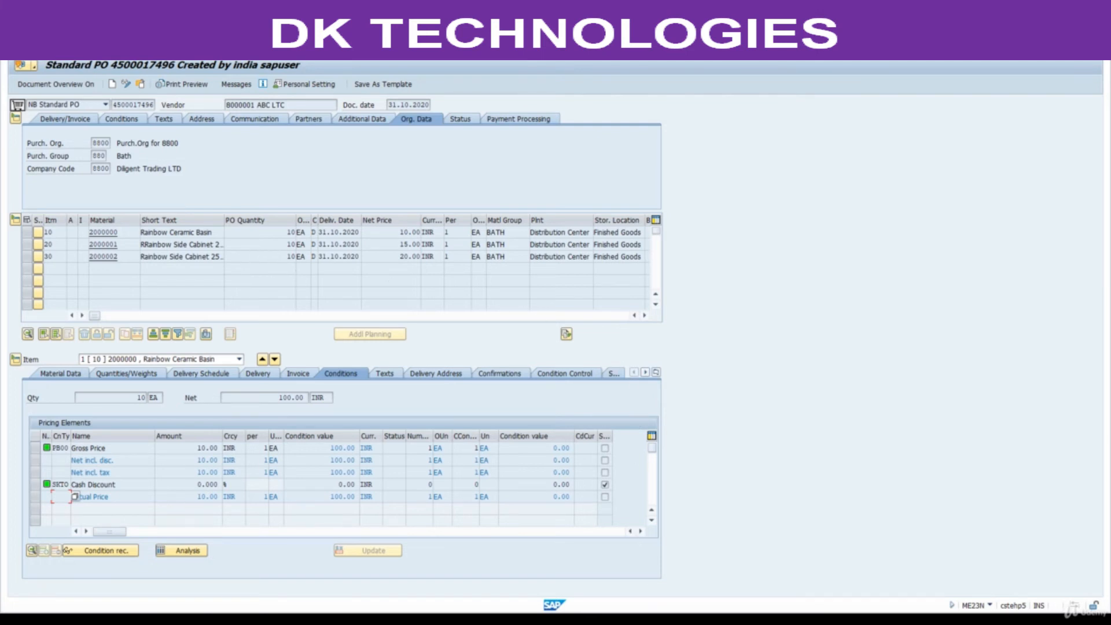
Take the purchase order report code ME2N from the process steps in MM material.pdf and open that transaction in SAP.
click(585, 620)
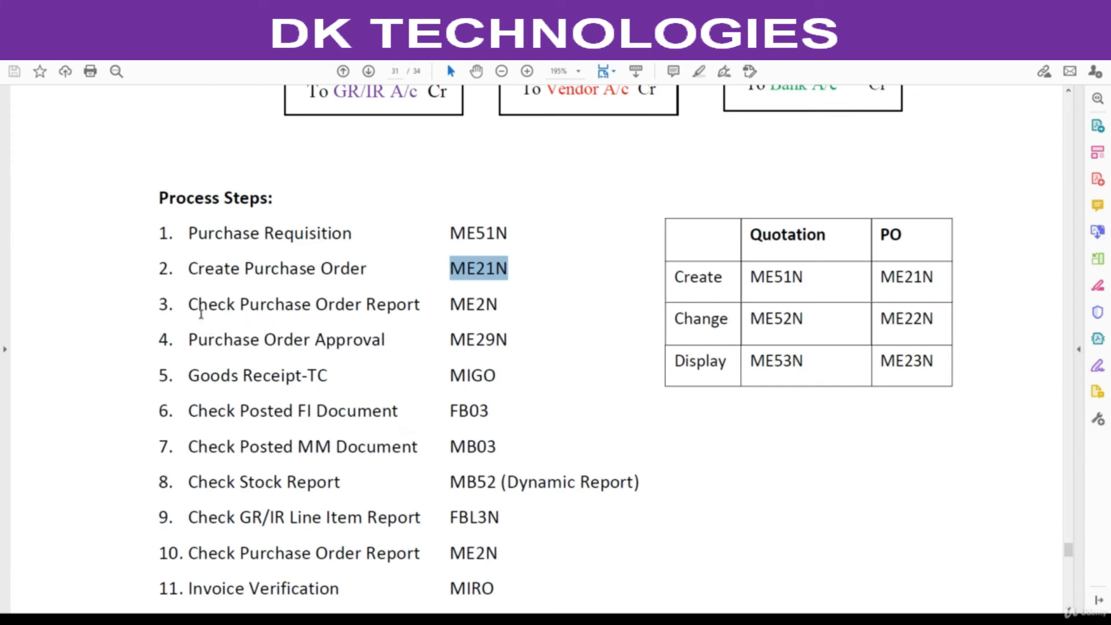
drag(451, 304, 499, 305)
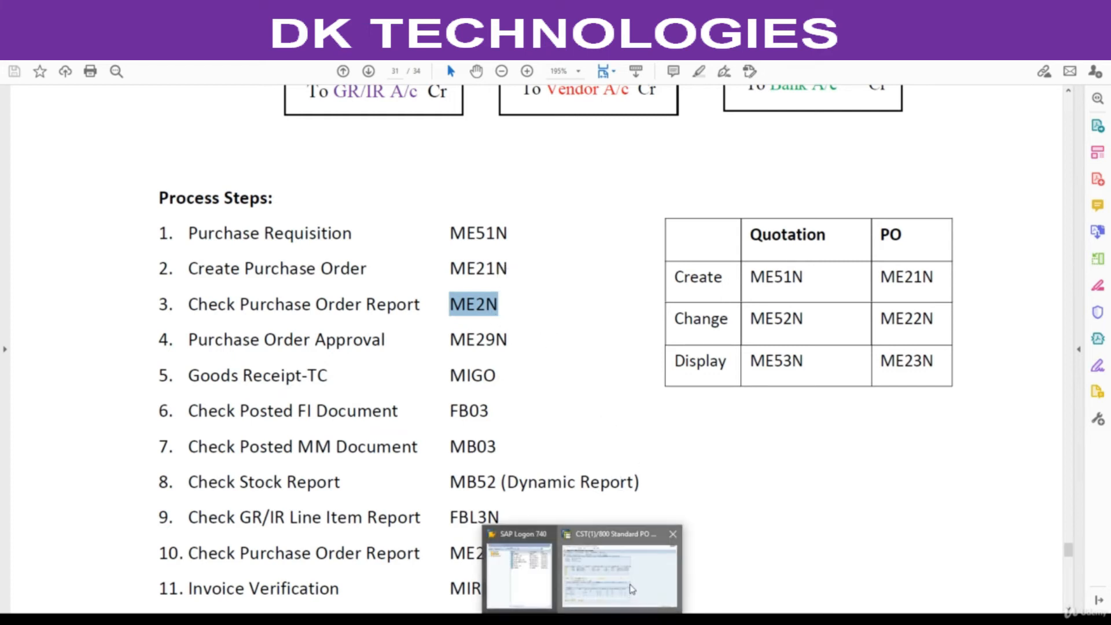
click(632, 589)
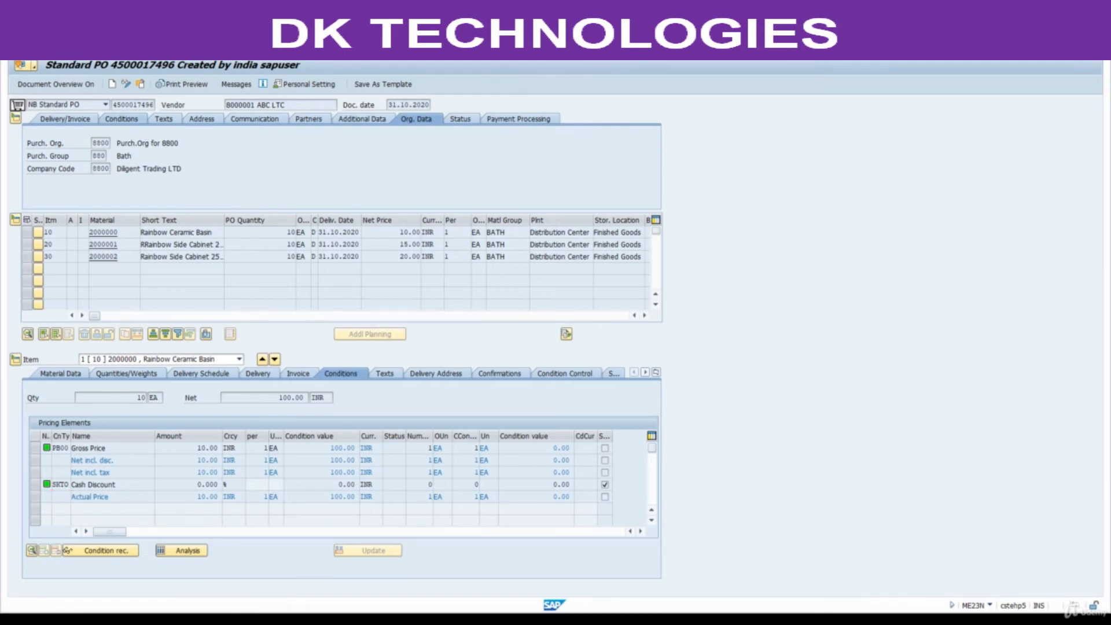
key(Return)
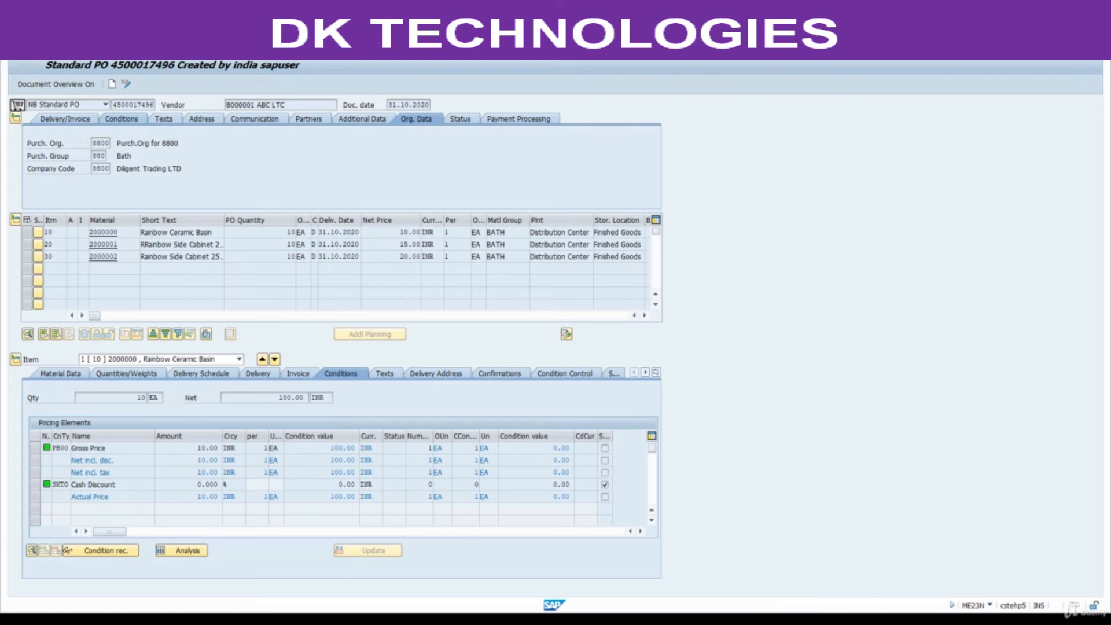
Clear the purchasing group and run the purchase order report for purchasing organization 8800 and plant 8801.
click(152, 118)
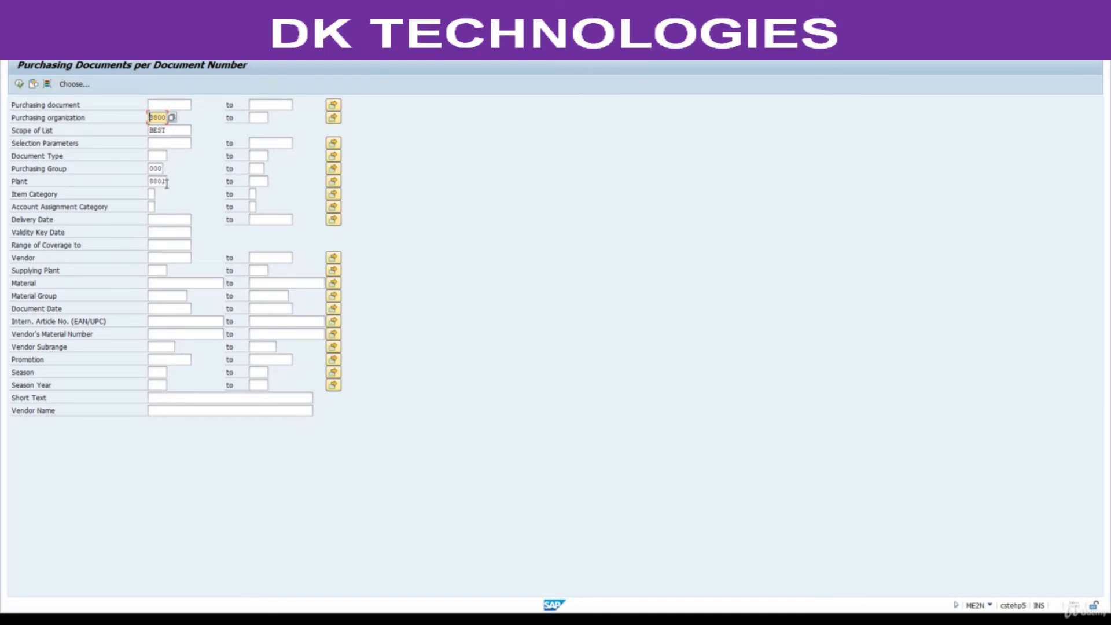
click(19, 85)
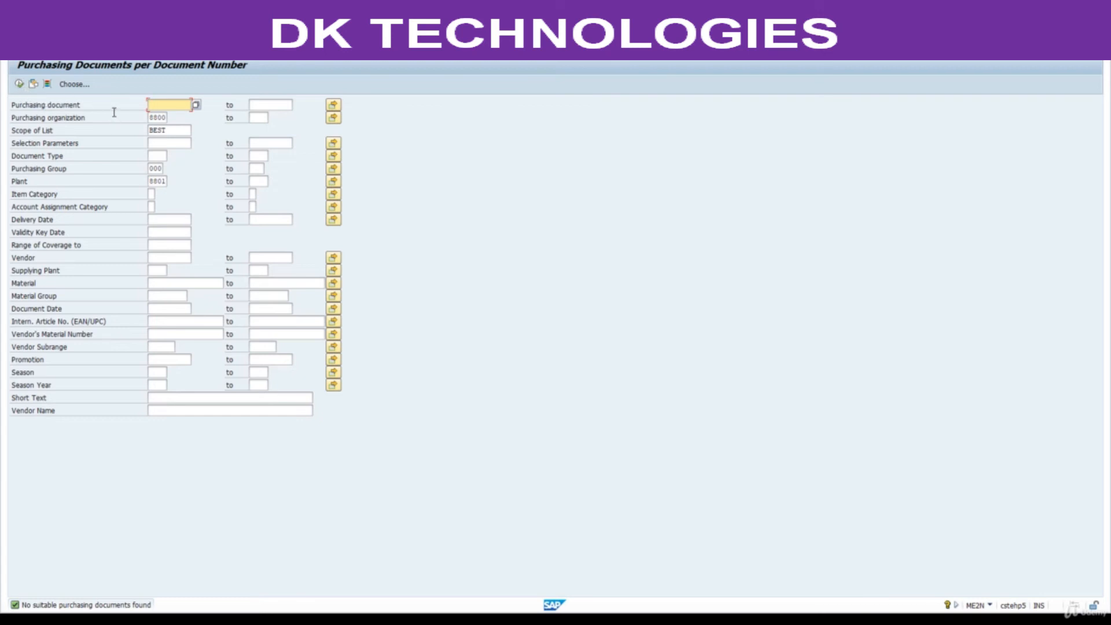
double_click(151, 169)
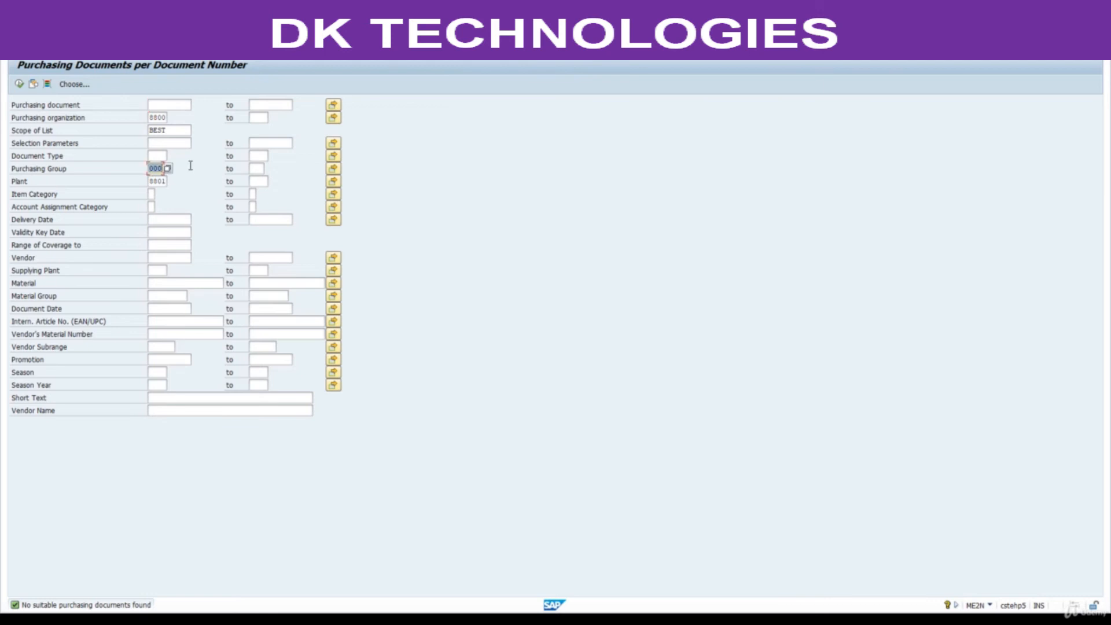
key(BackSpace)
key(Return)
click(19, 84)
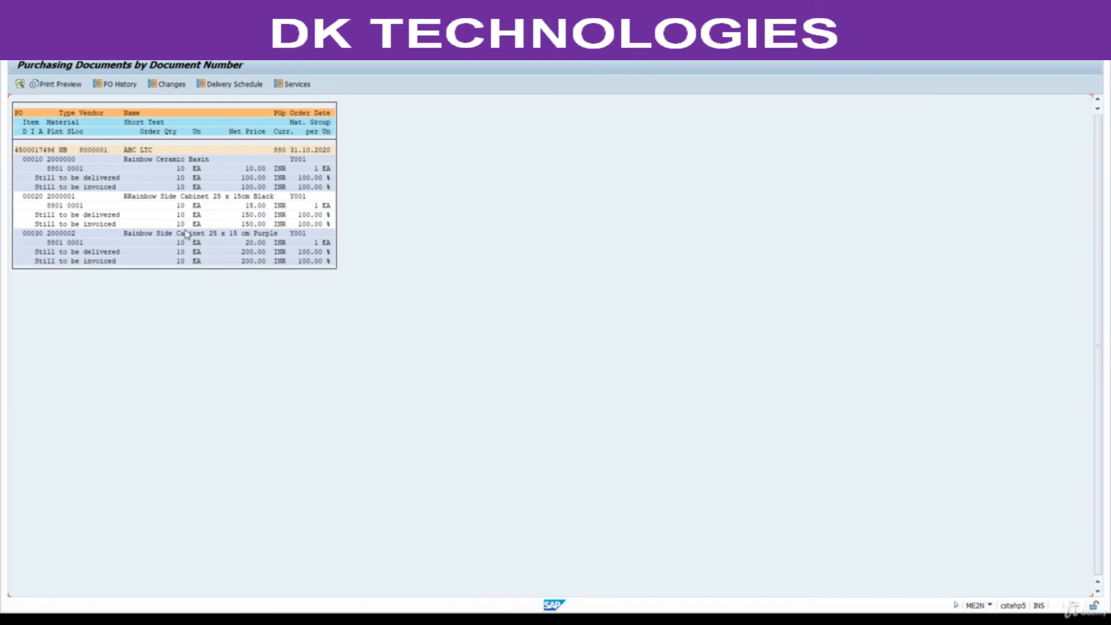
Return to the report selection, set the scope of list to BEST_ALV and rerun the report.
click(159, 50)
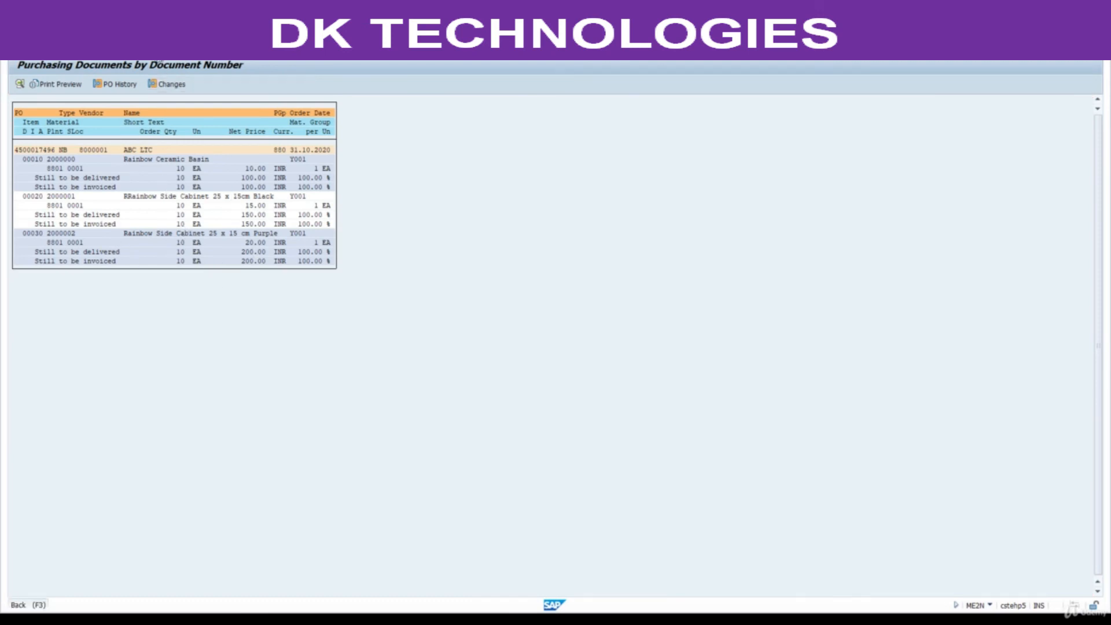
click(172, 130)
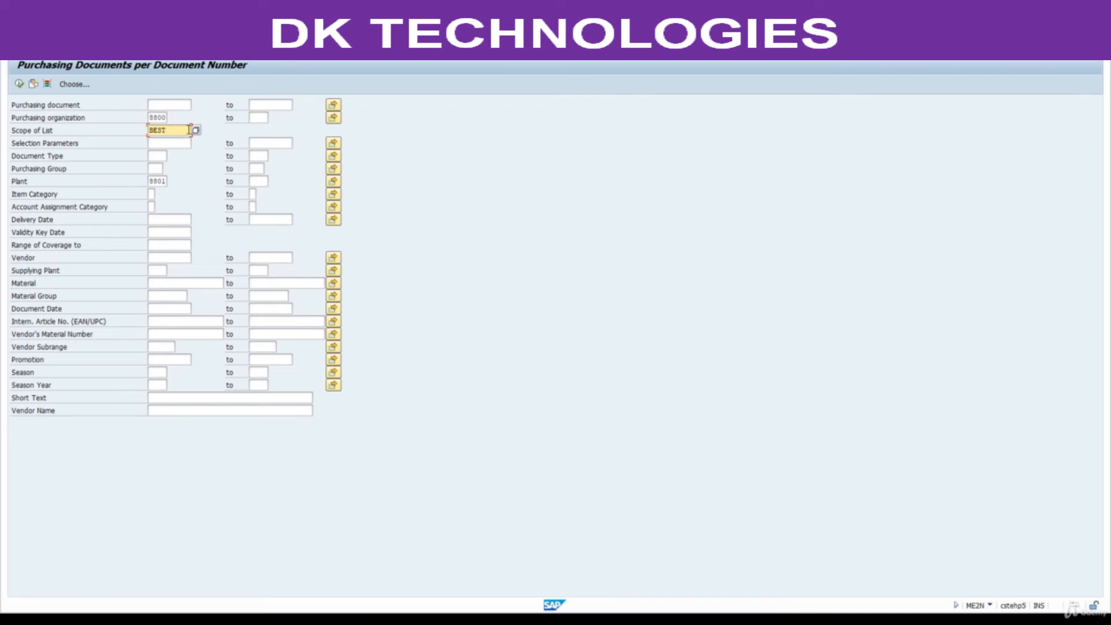
click(196, 131)
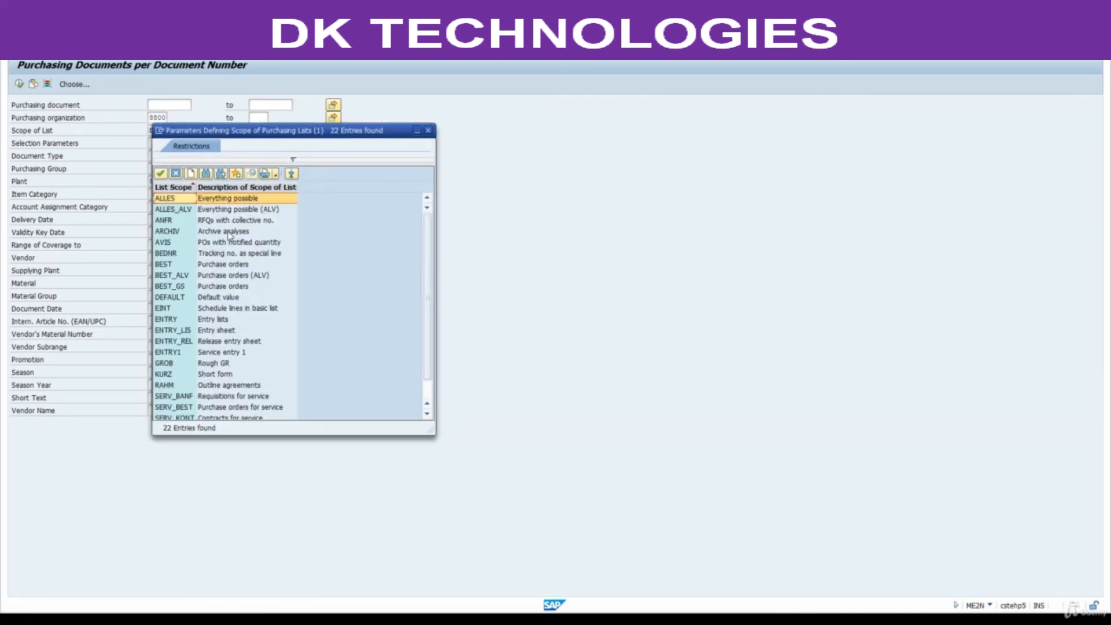
double_click(235, 276)
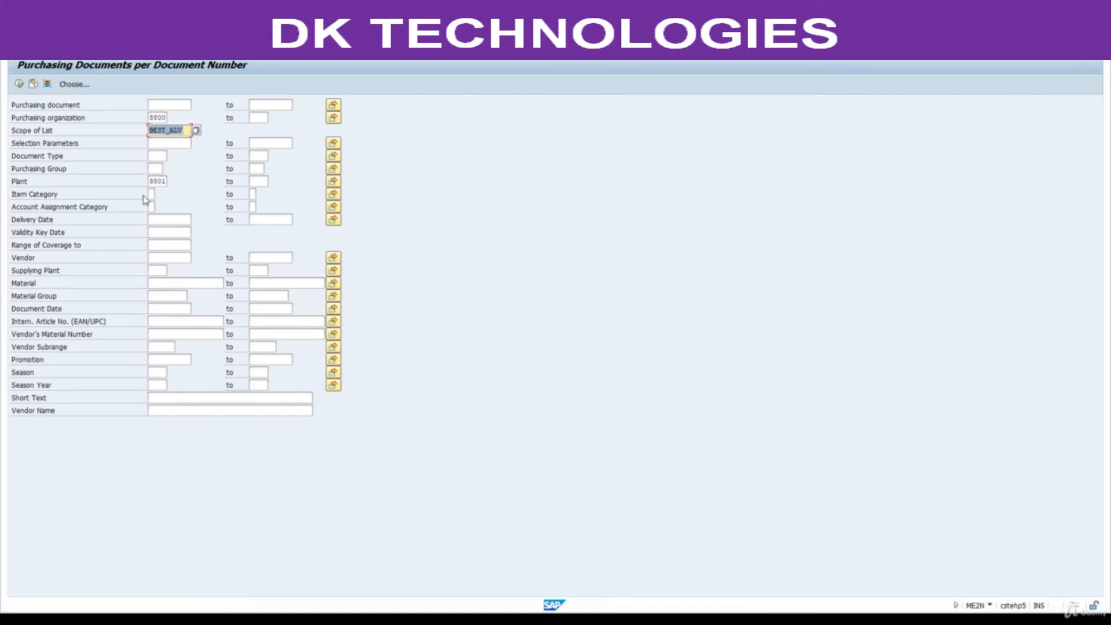
click(20, 84)
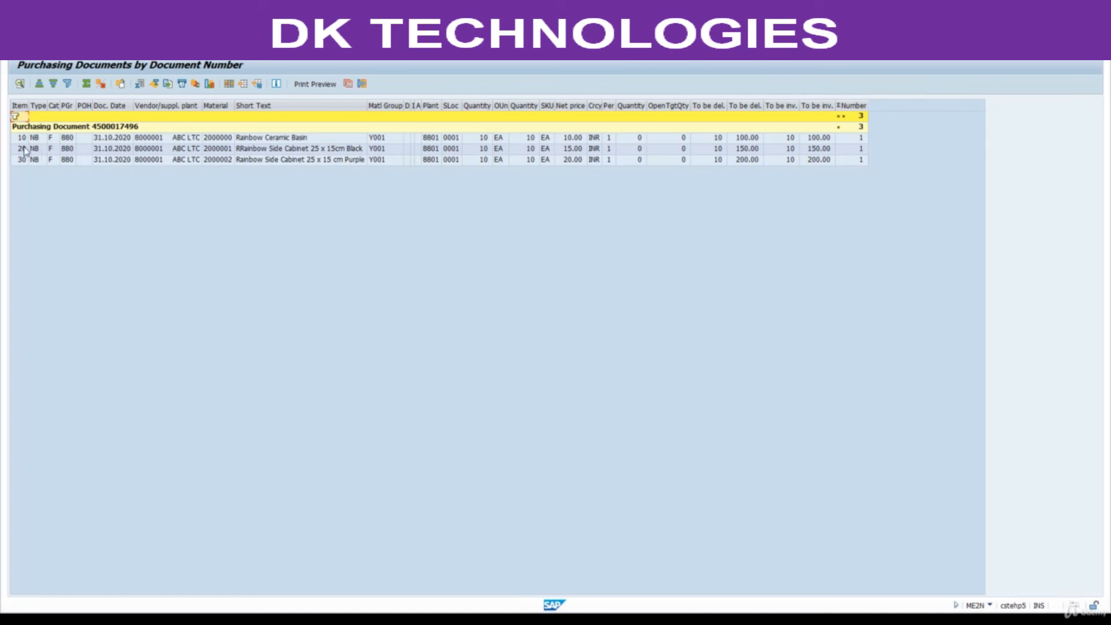
Compare the ordered quantity with the quantities still to be delivered and invoiced for the purchase order items.
click(45, 136)
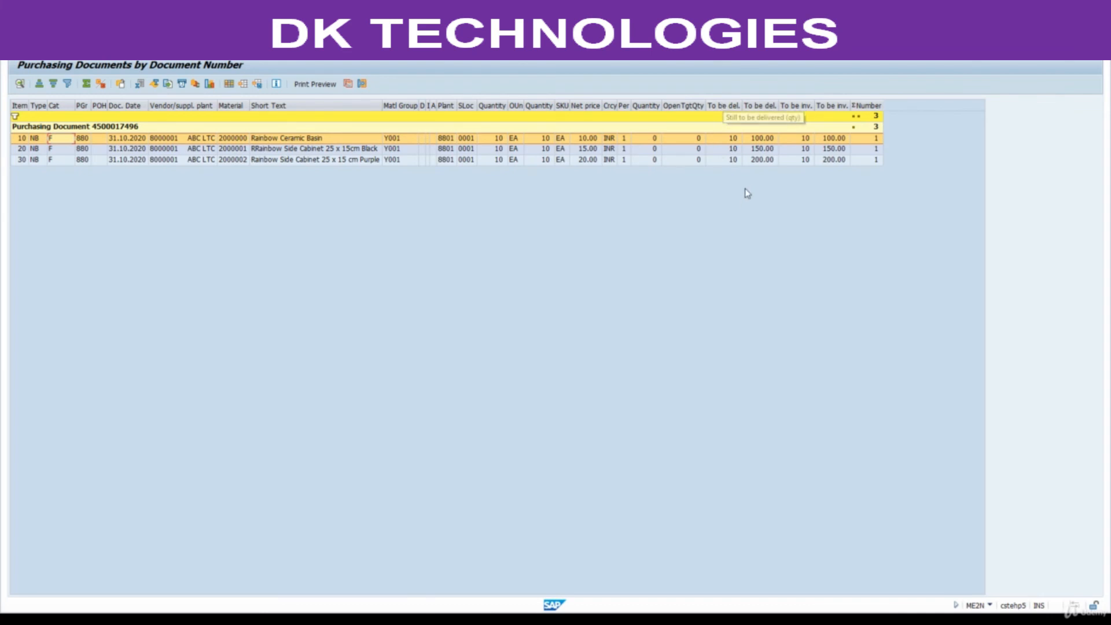
click(499, 139)
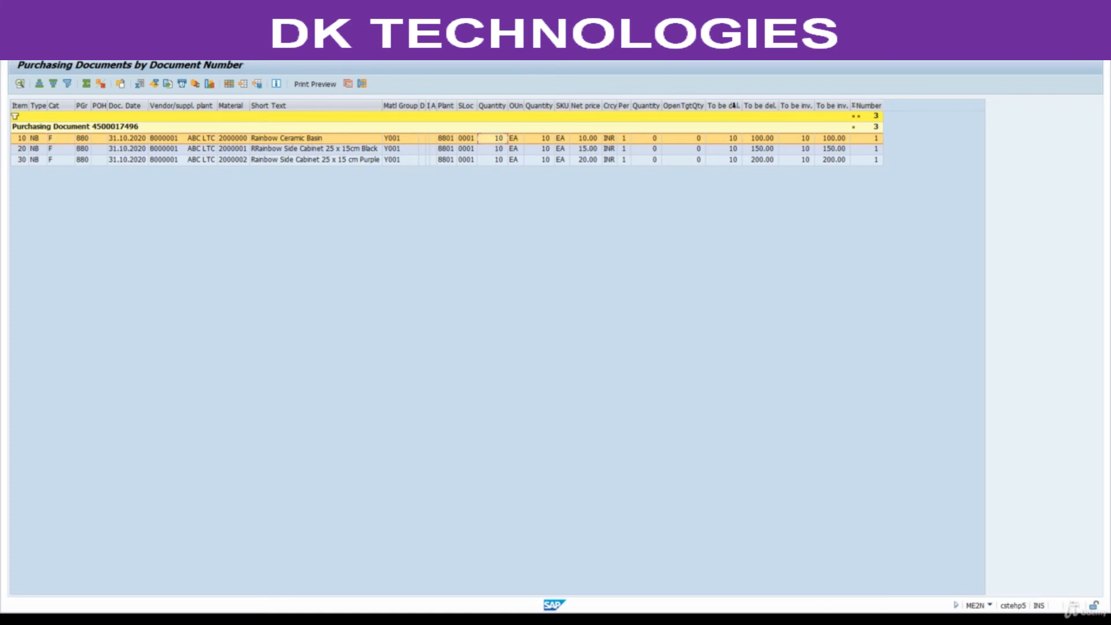
click(725, 106)
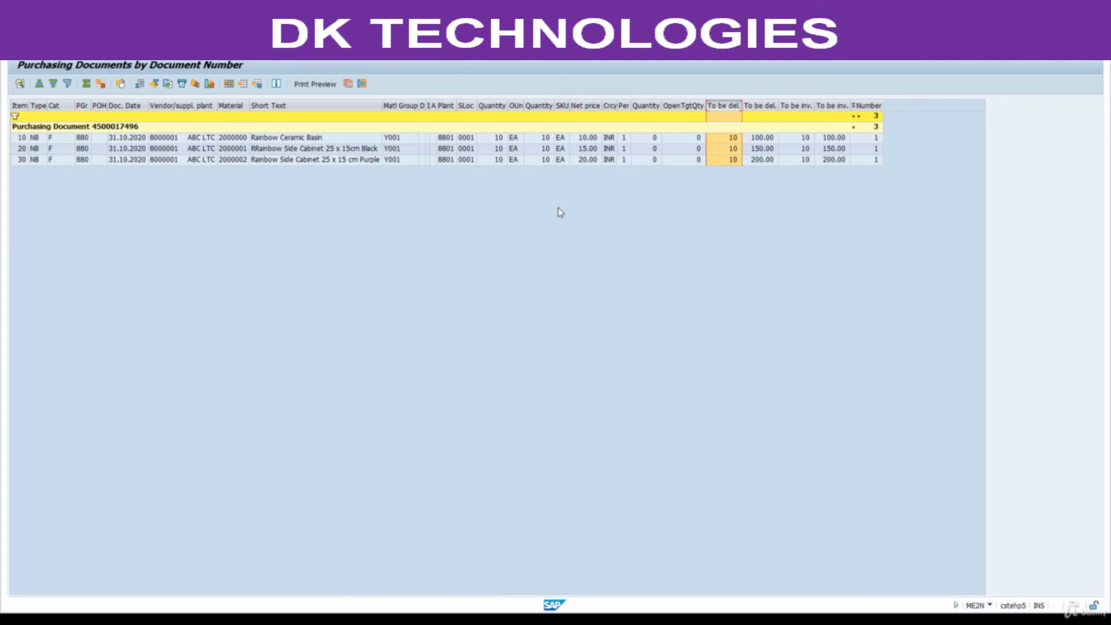
click(496, 106)
click(722, 105)
click(496, 140)
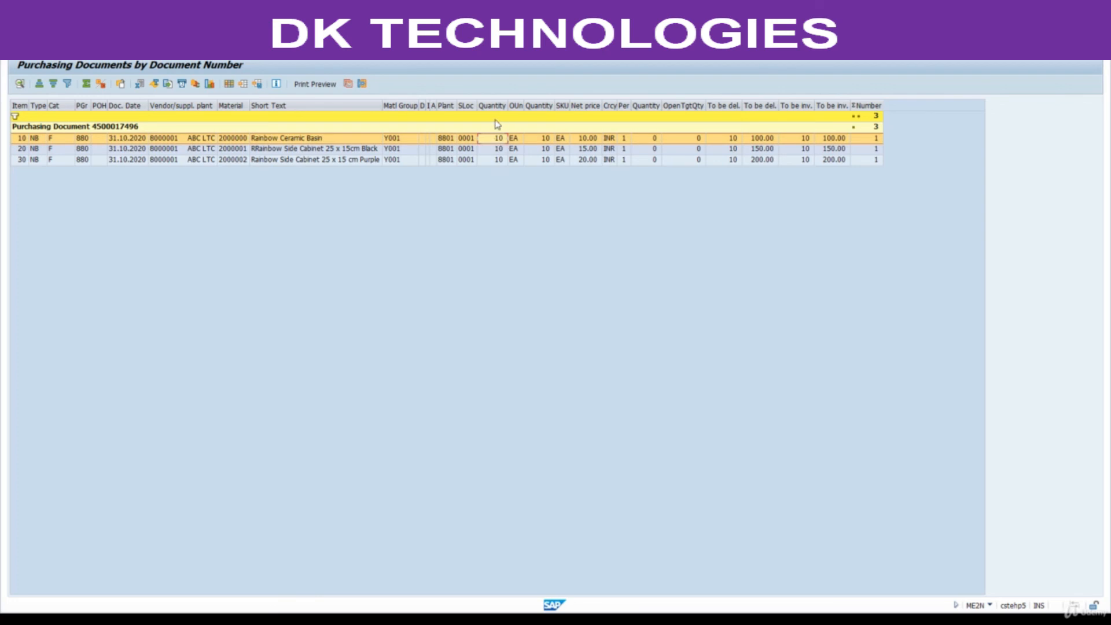
click(734, 140)
click(796, 106)
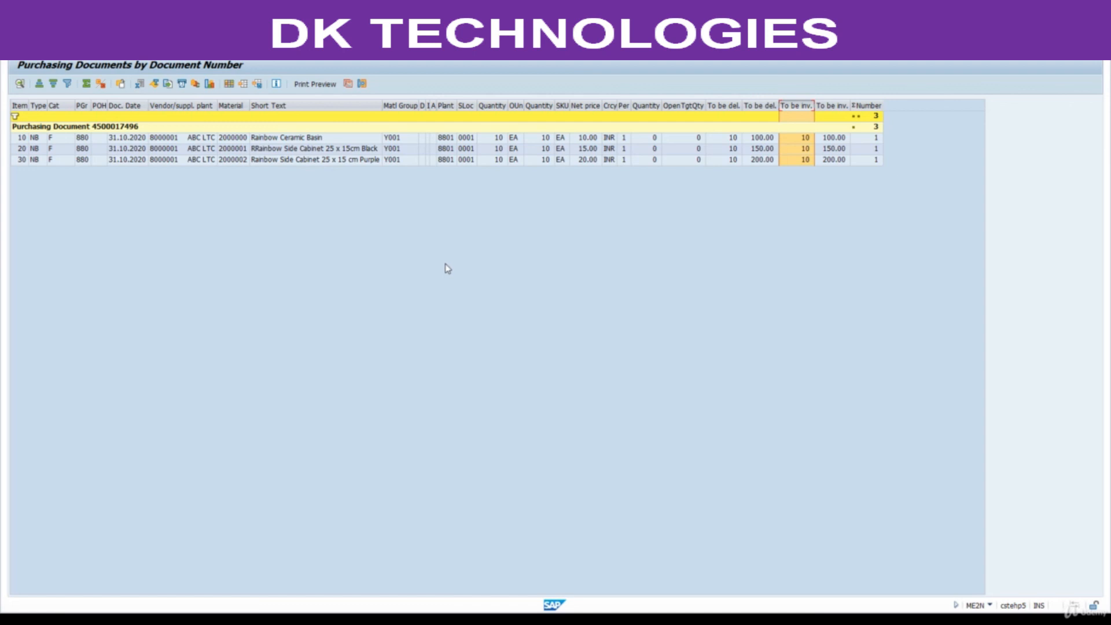
click(493, 105)
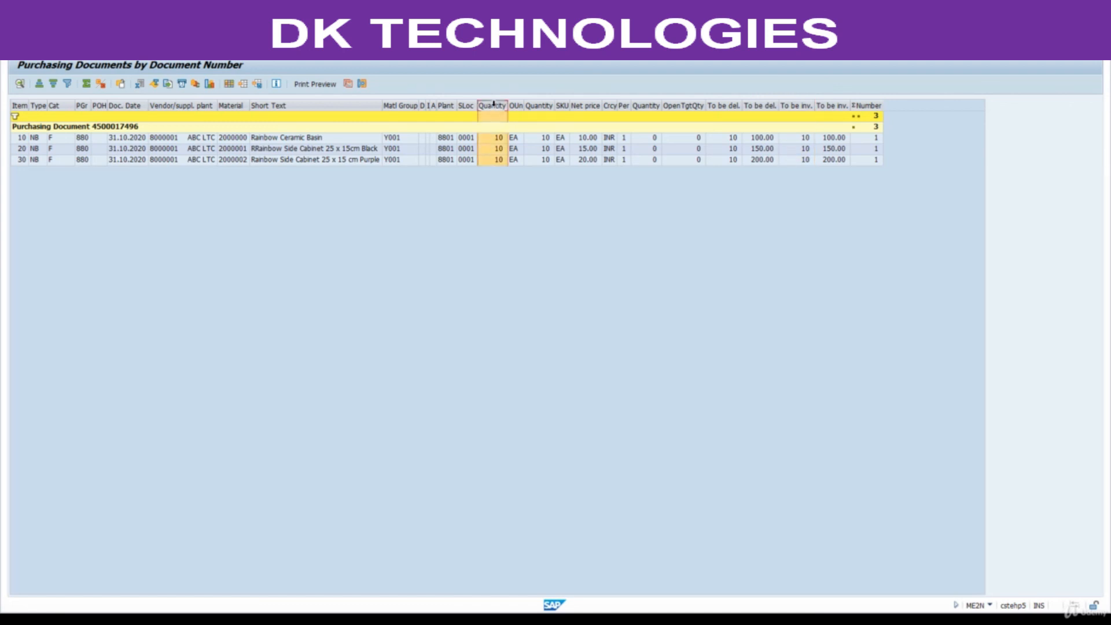
click(724, 106)
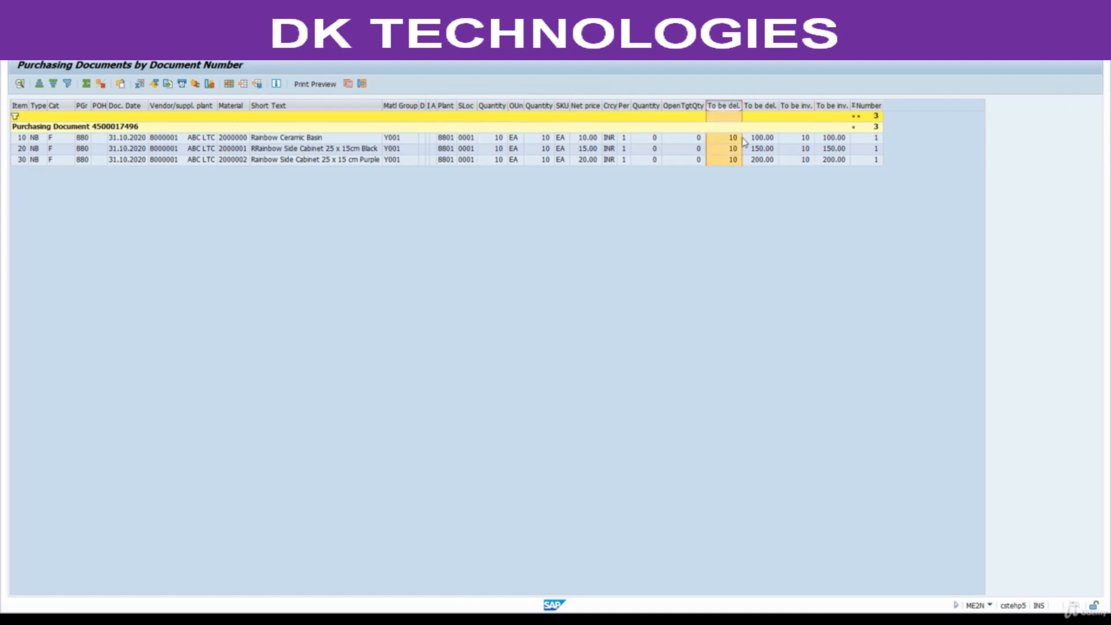
click(795, 105)
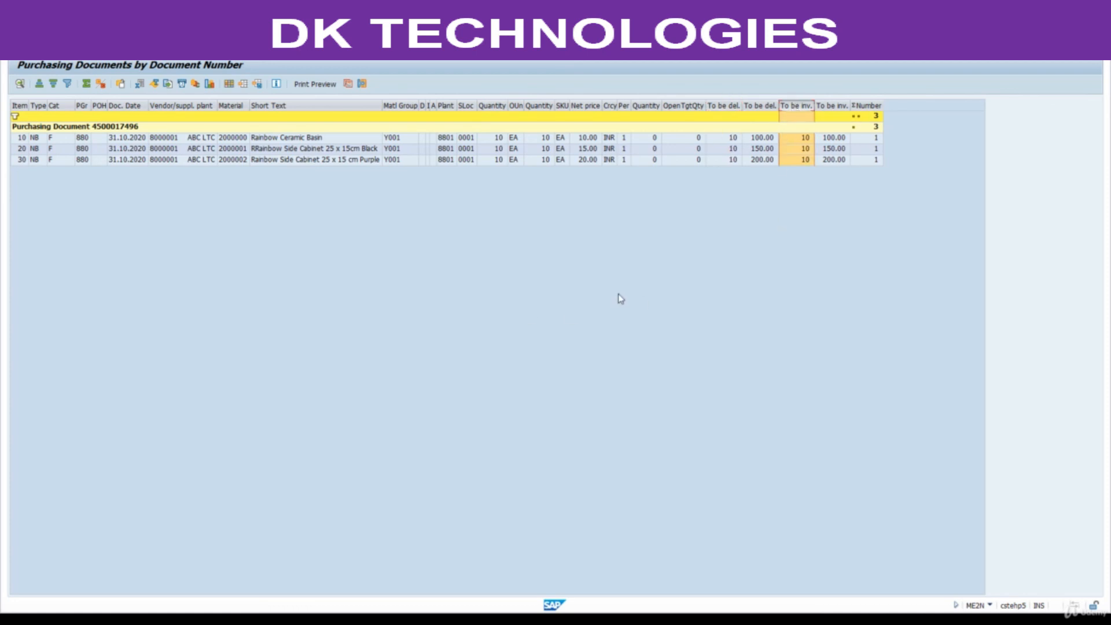
click(167, 84)
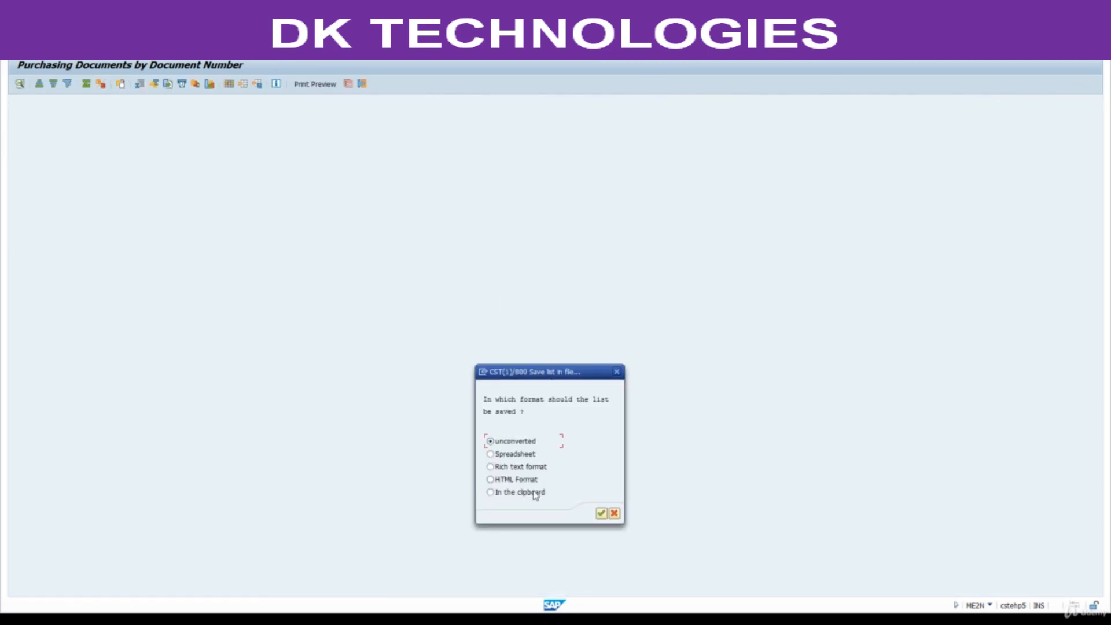
click(510, 456)
click(601, 513)
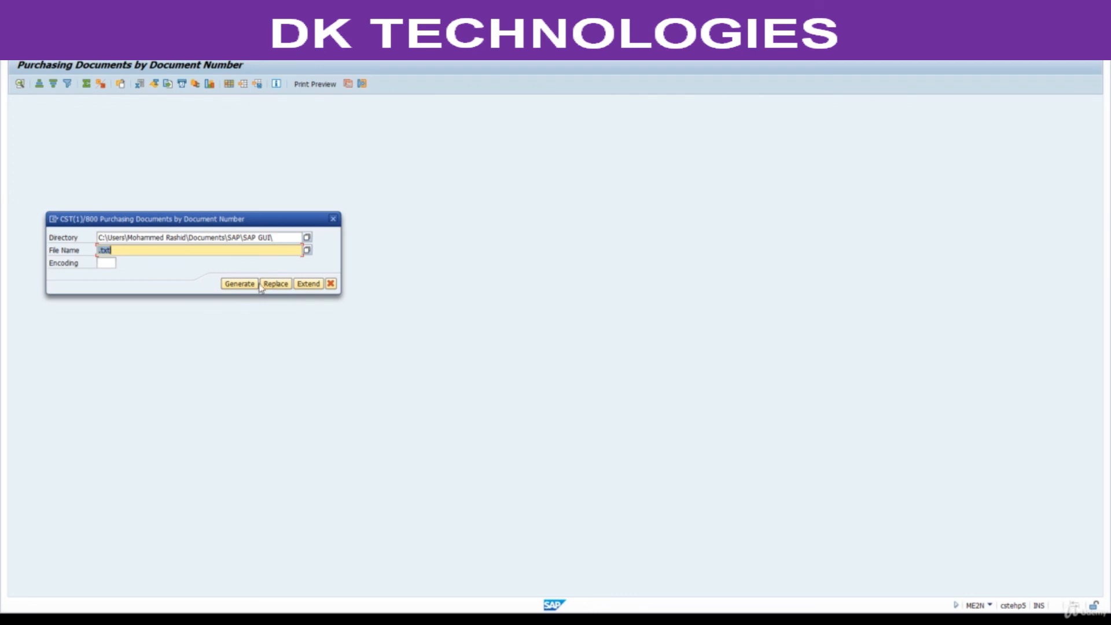
click(333, 221)
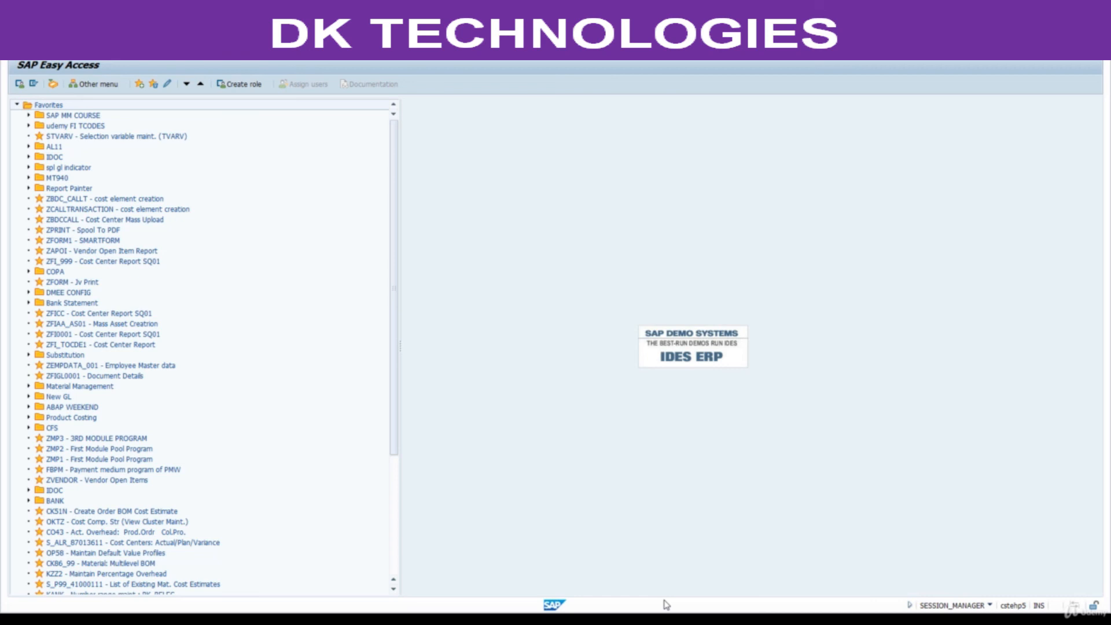
Switch to MM material.pdf and select the purchase order approval code ME29N in the process steps.
mouse_move(668, 619)
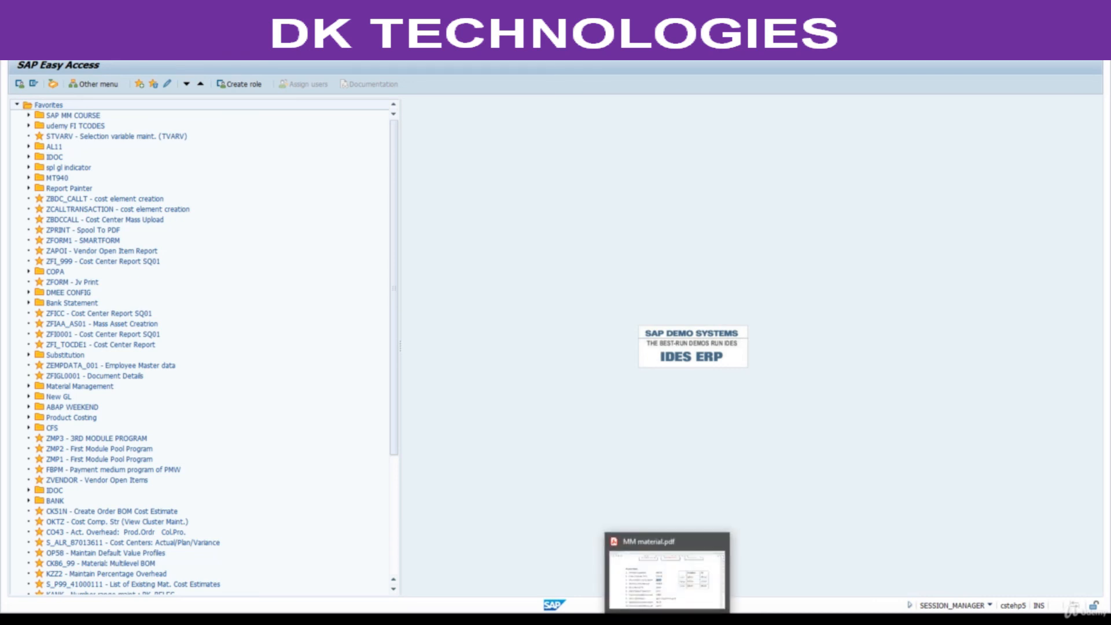
click(675, 584)
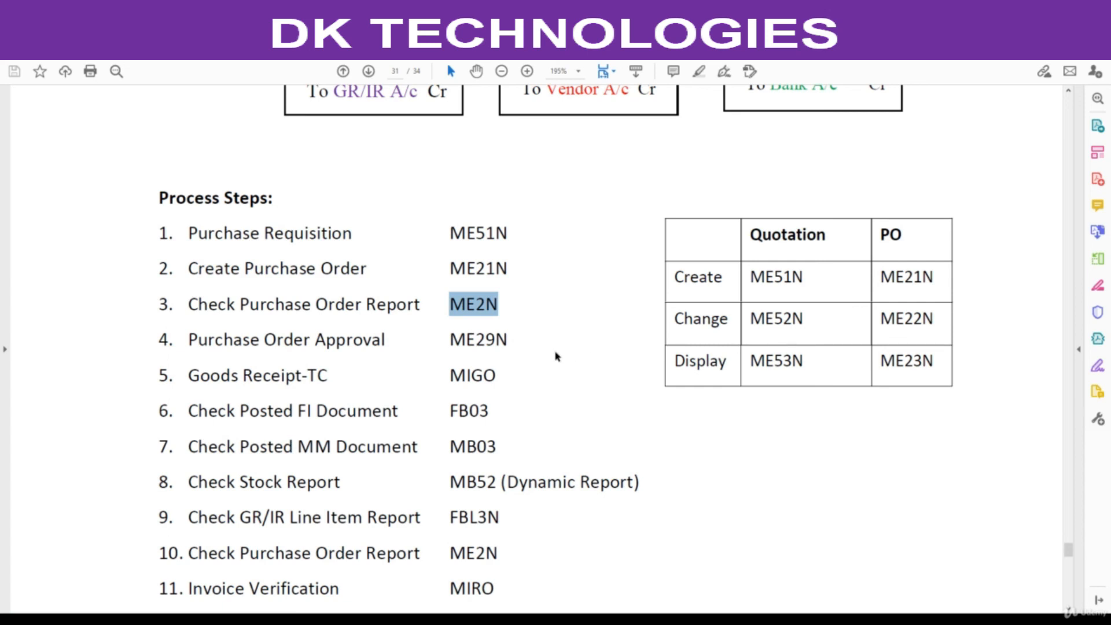
drag(450, 339, 510, 340)
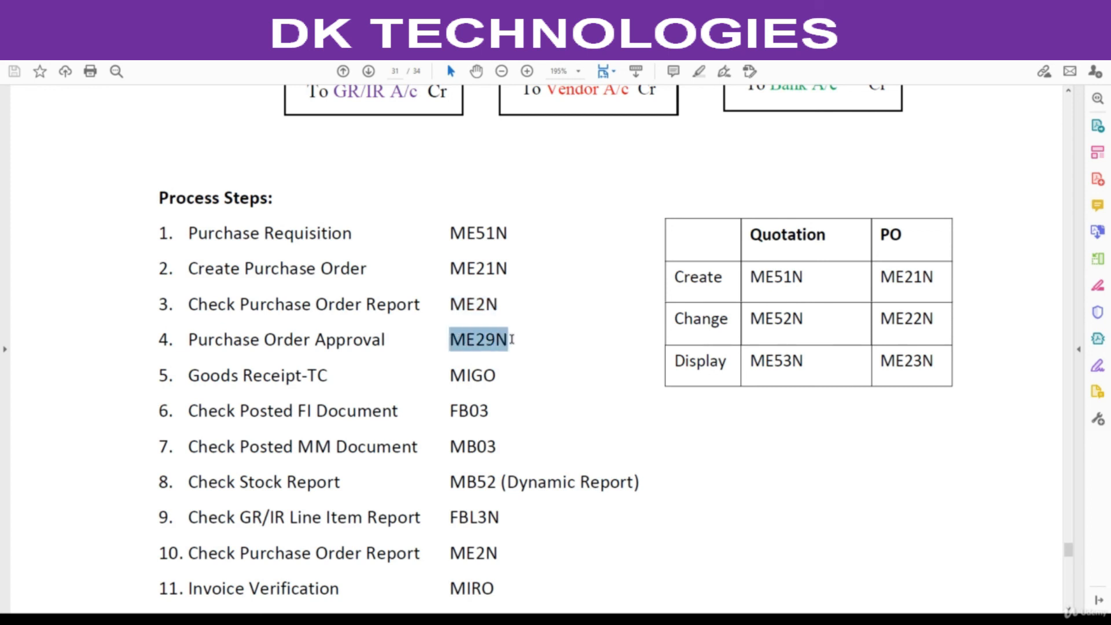